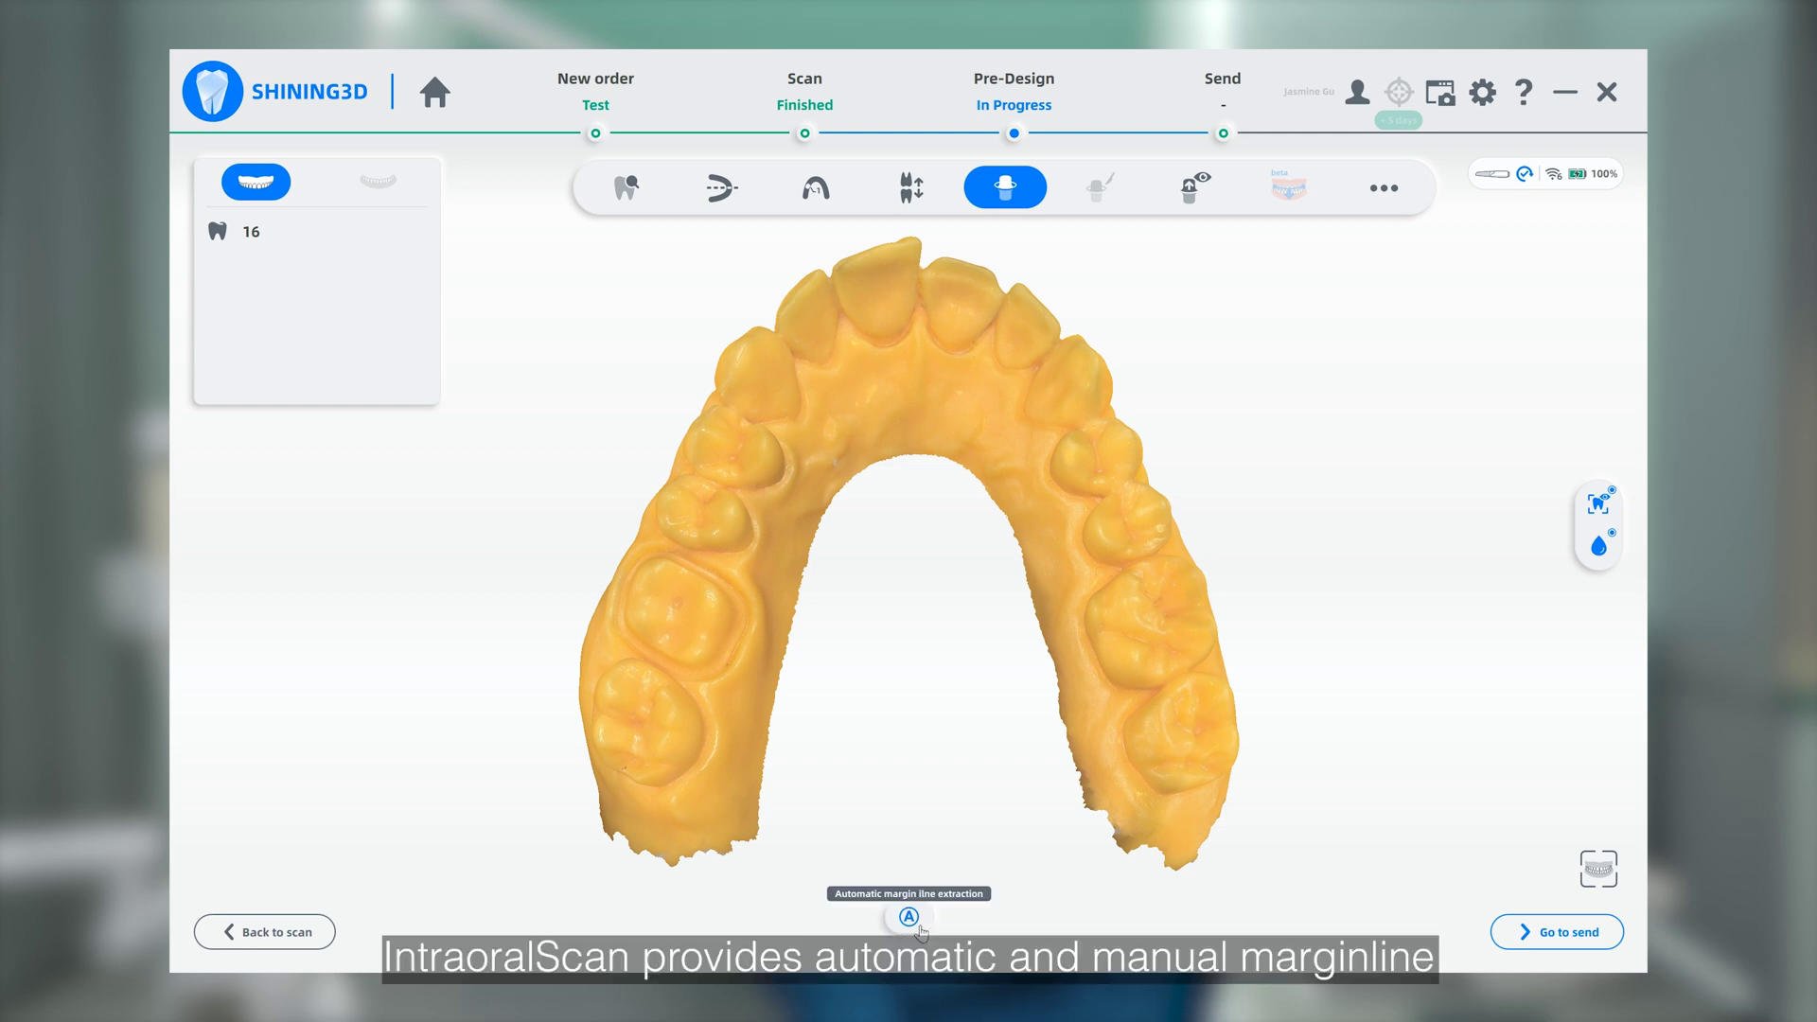
Extract the margin line of tooth 16 automatically and examine it around the prepared tooth.
{"action": "left_click", "coordinate": [909, 917]}
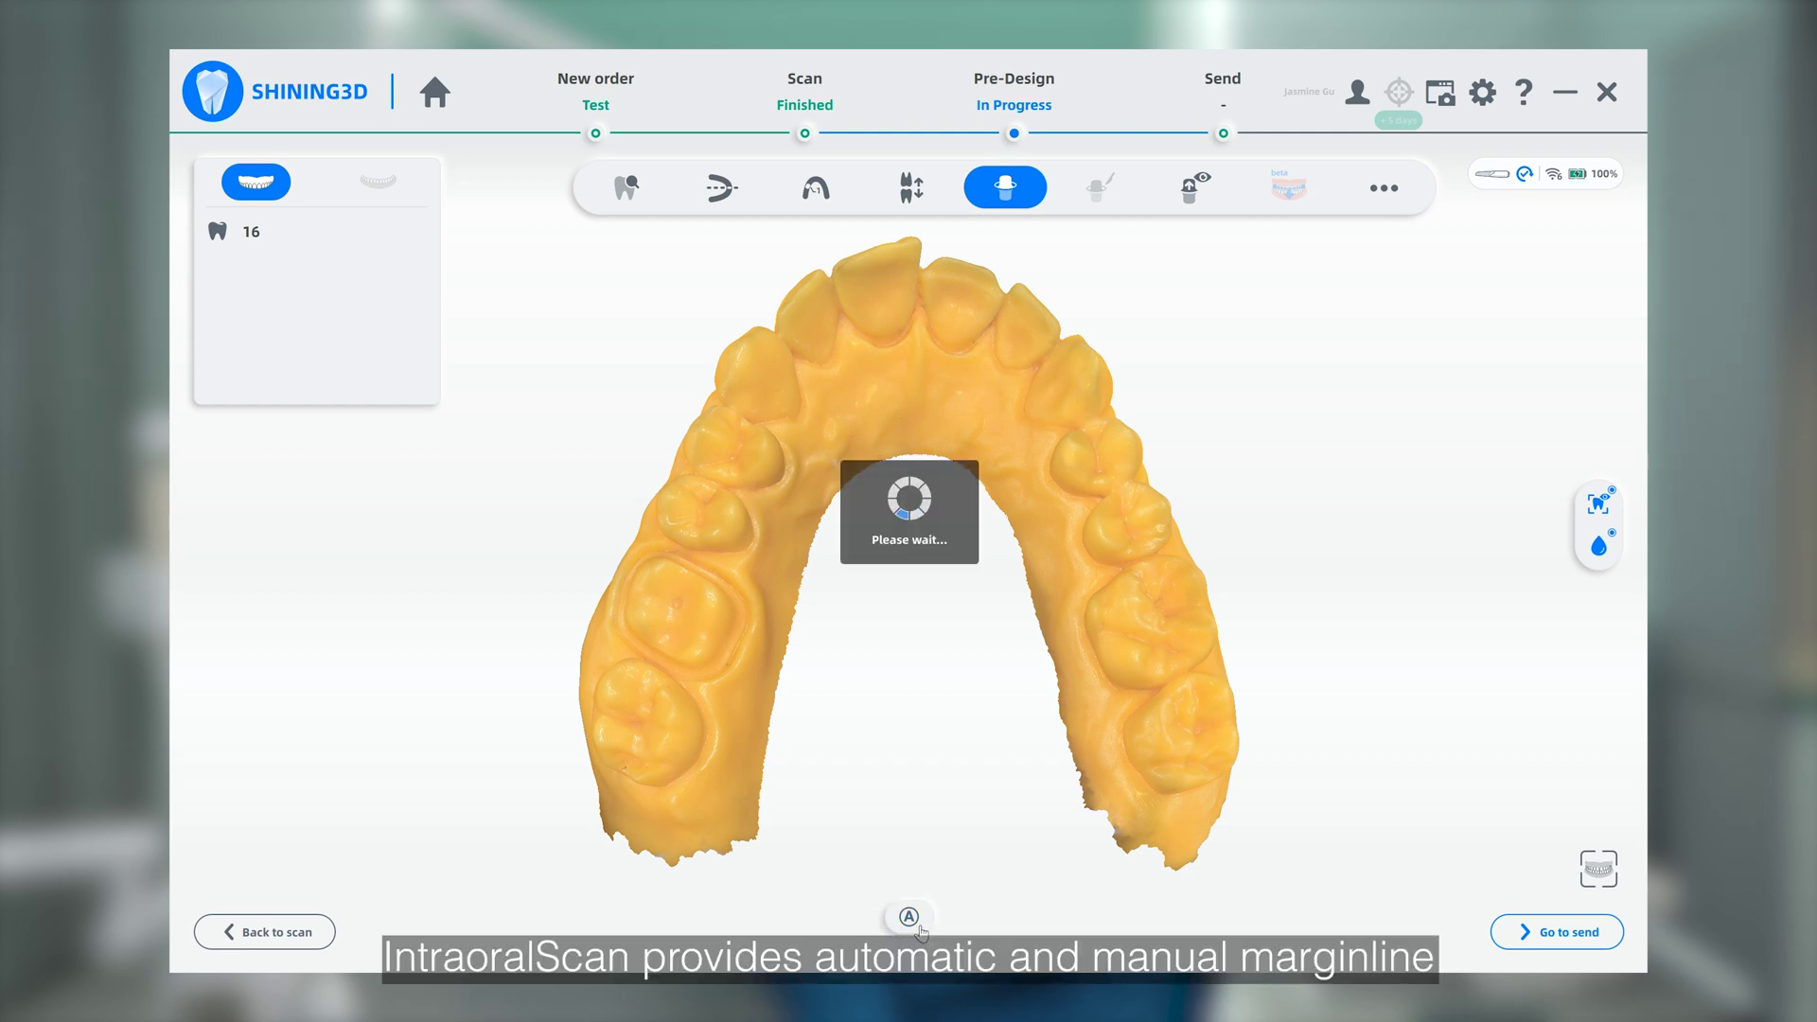
{"action": "scroll", "coordinate": [672, 746], "scroll_direction": "up", "scroll_amount": 5}
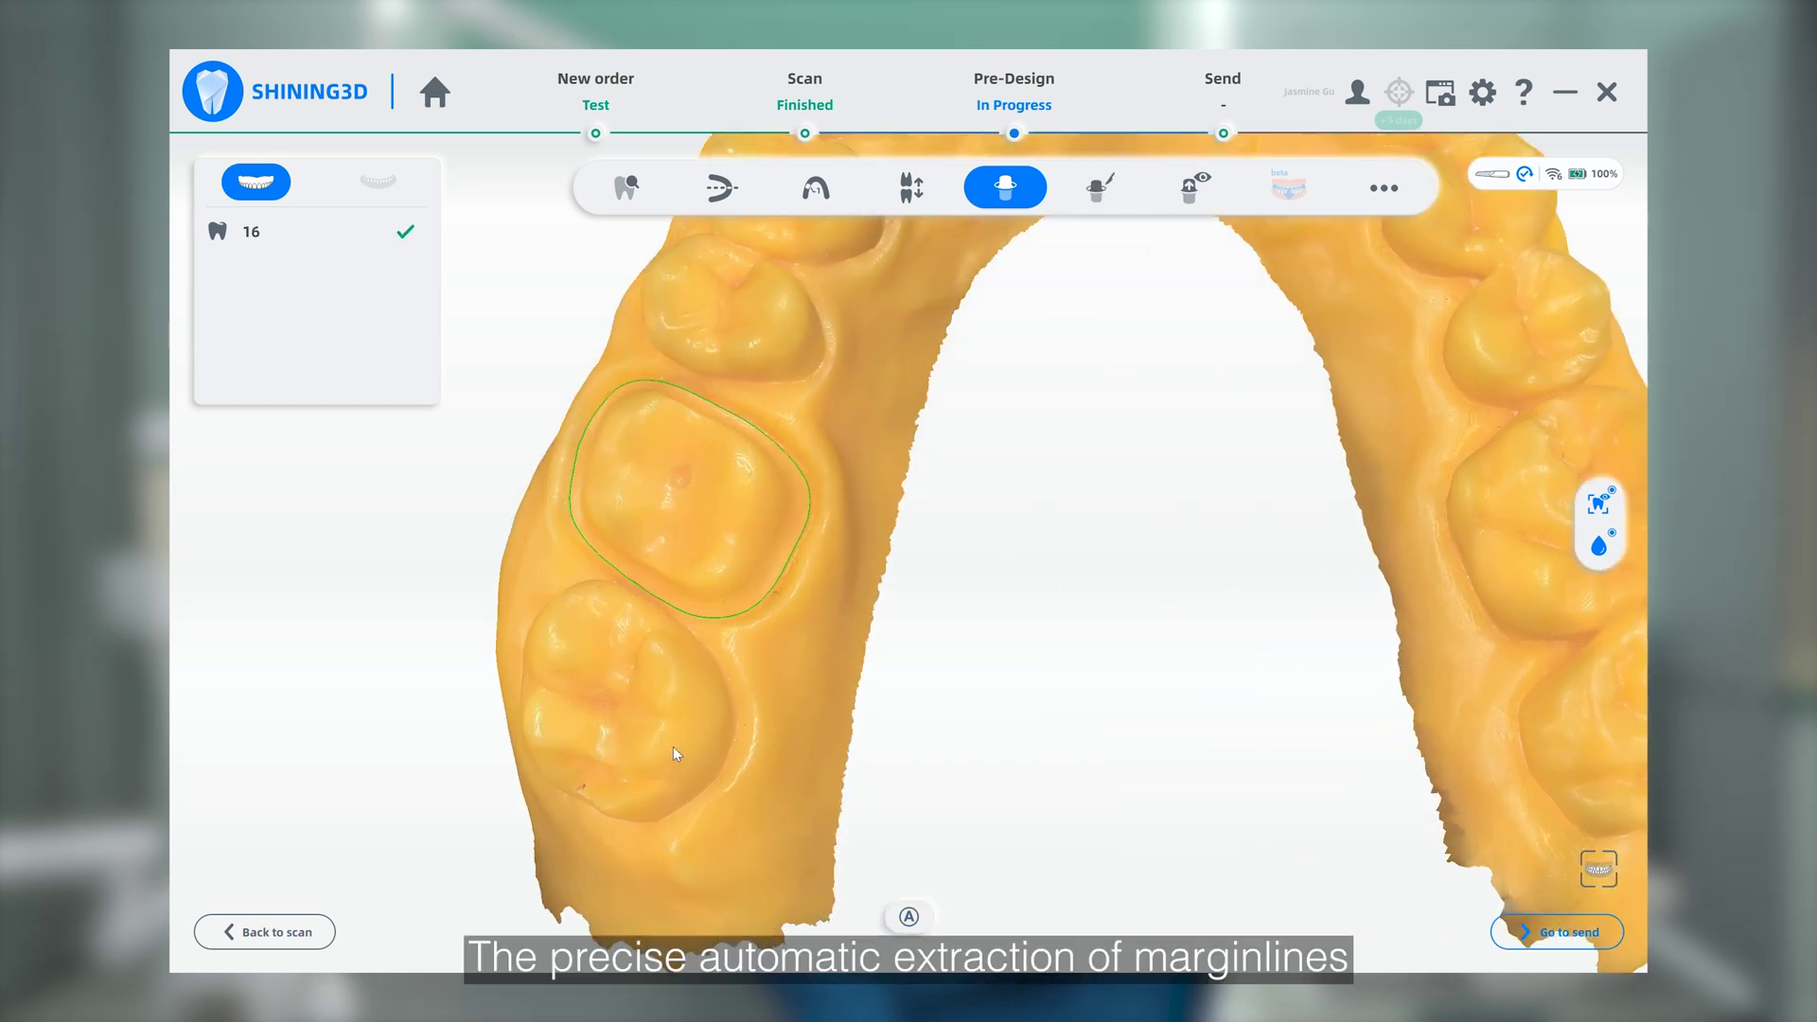
{"action": "left_click_drag", "start_coordinate": [781, 664], "coordinate": [621, 621]}
{"action": "scroll", "coordinate": [659, 629], "scroll_direction": "up", "scroll_amount": 3}
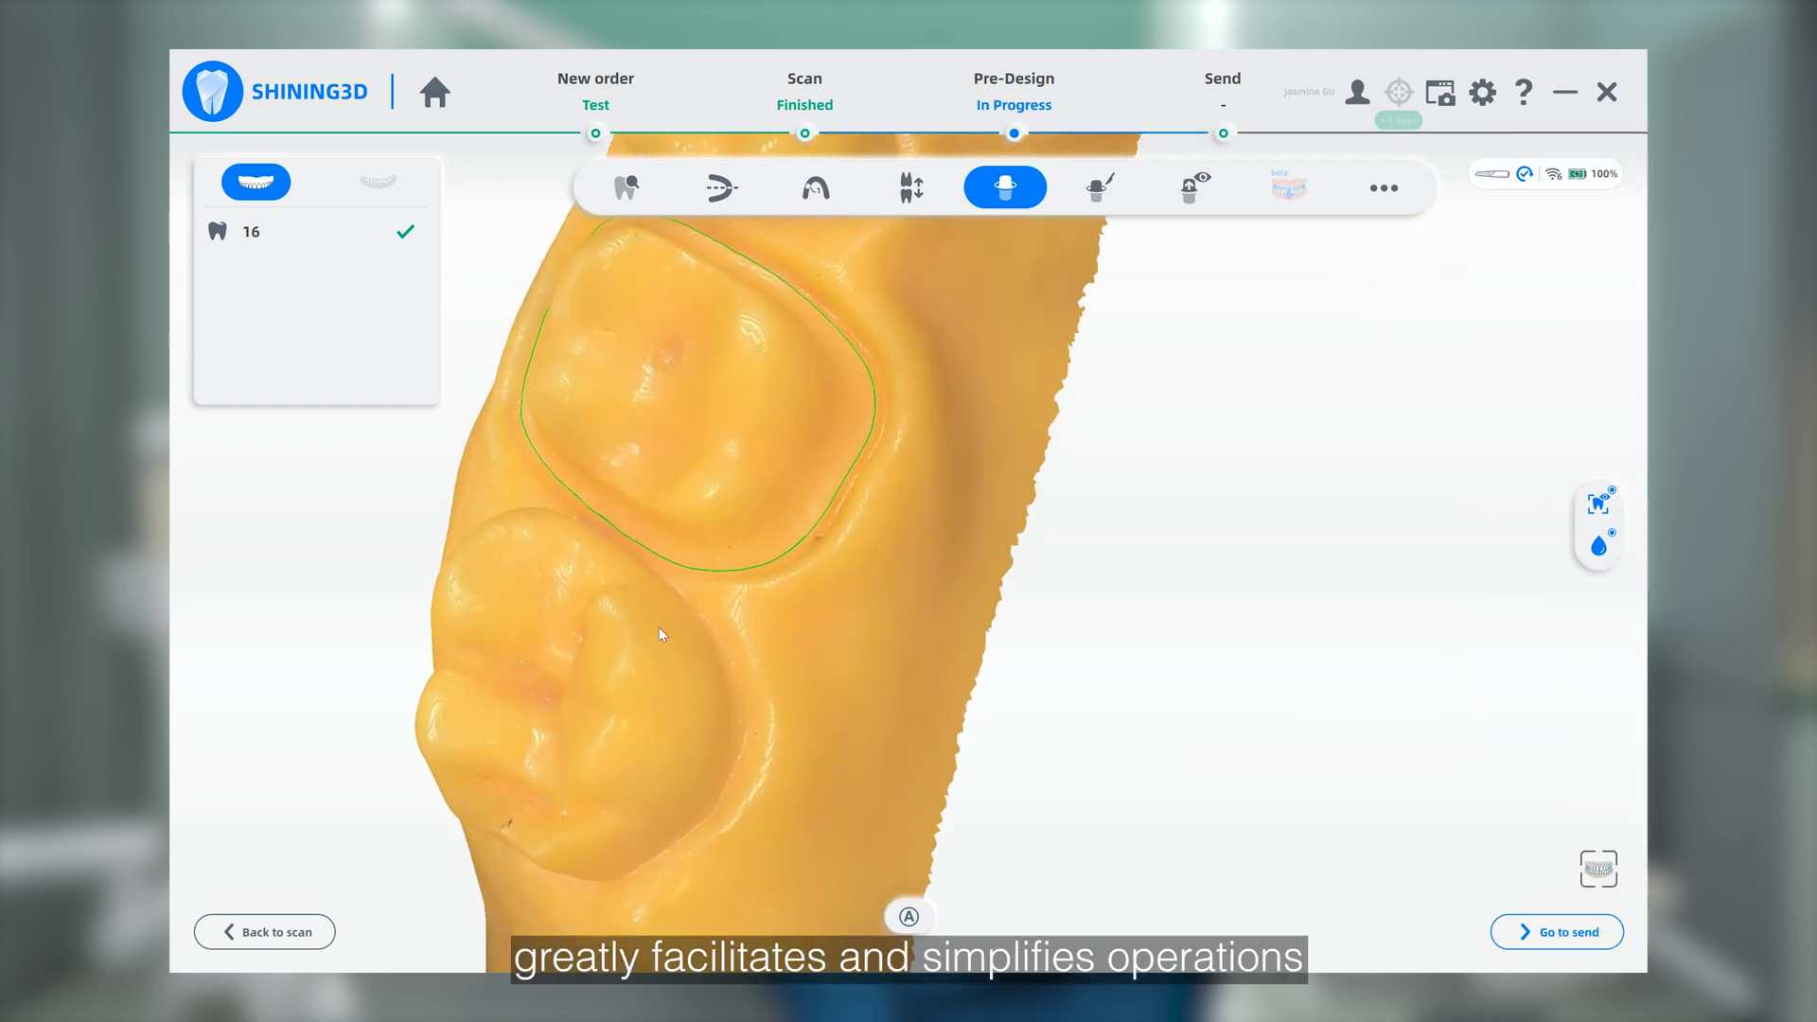
{"action": "scroll", "coordinate": [660, 629], "scroll_direction": "down", "scroll_amount": 2}
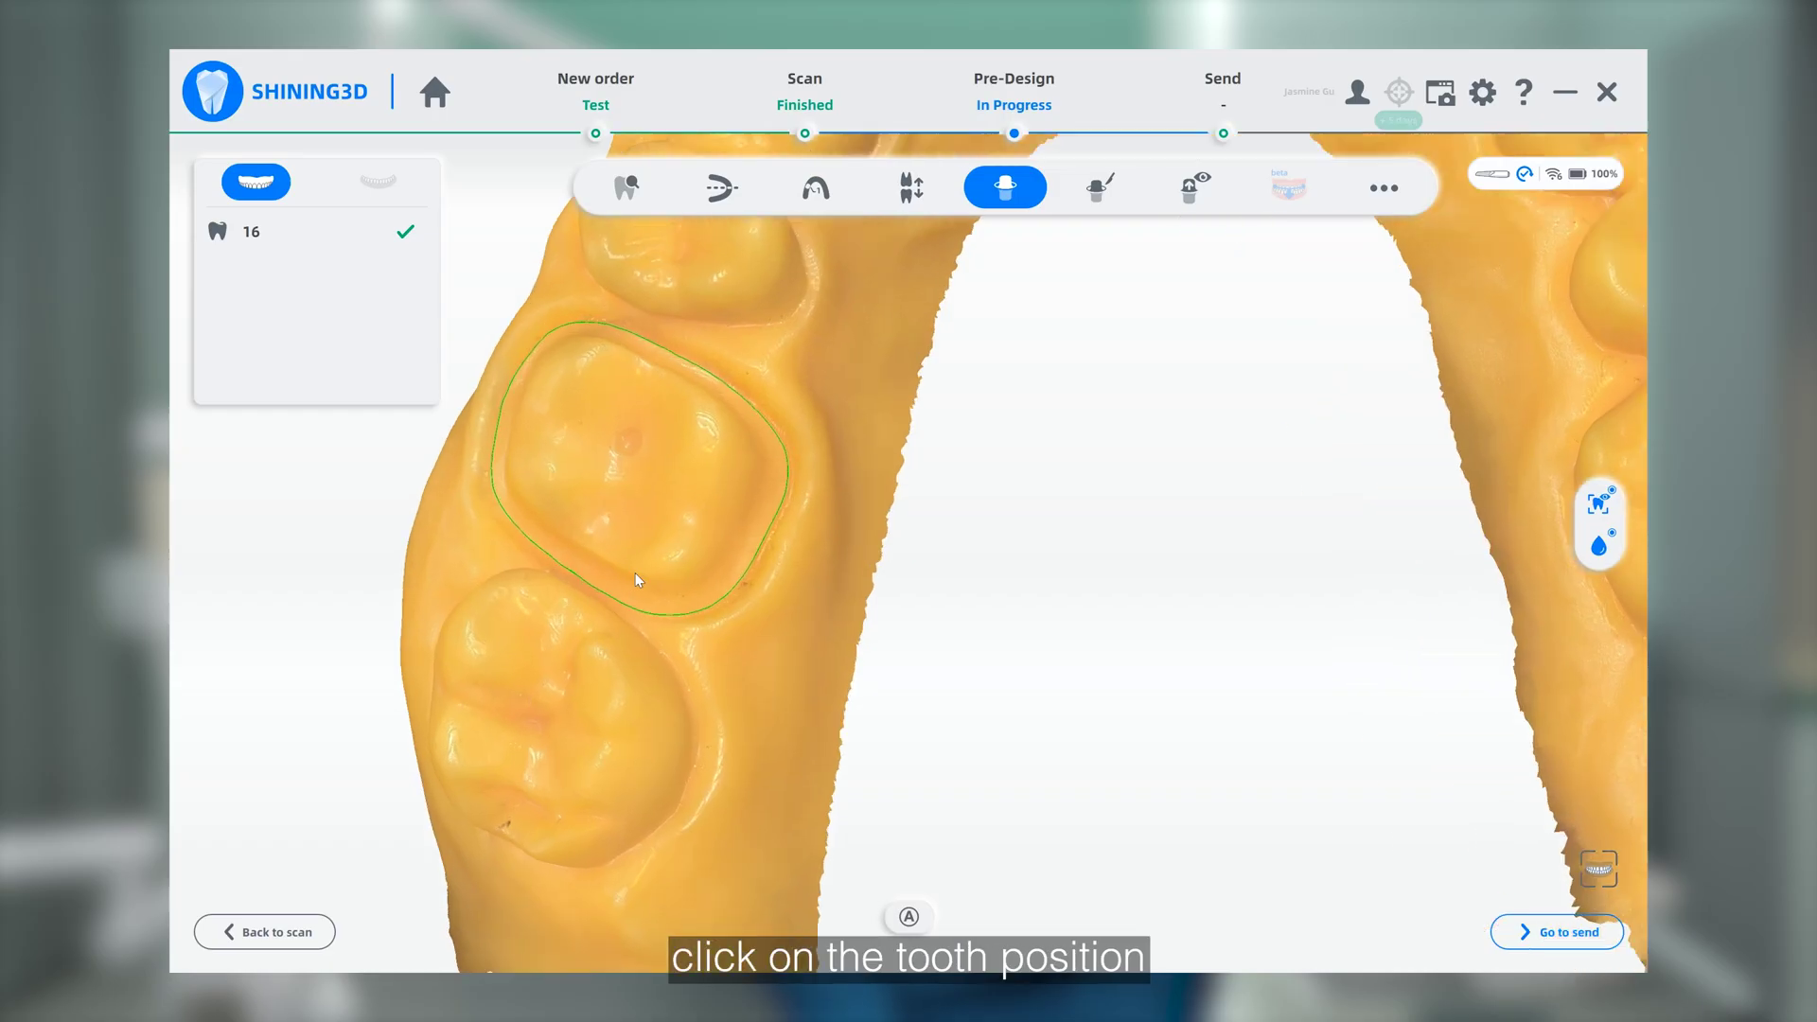
Open the extracted margin line of tooth 16 for manual adjustment.
{"action": "scroll", "coordinate": [634, 571], "scroll_direction": "up", "scroll_amount": 3}
{"action": "left_click_drag", "start_coordinate": [642, 577], "coordinate": [528, 594]}
{"action": "right_click_drag", "start_coordinate": [528, 594], "coordinate": [701, 575]}
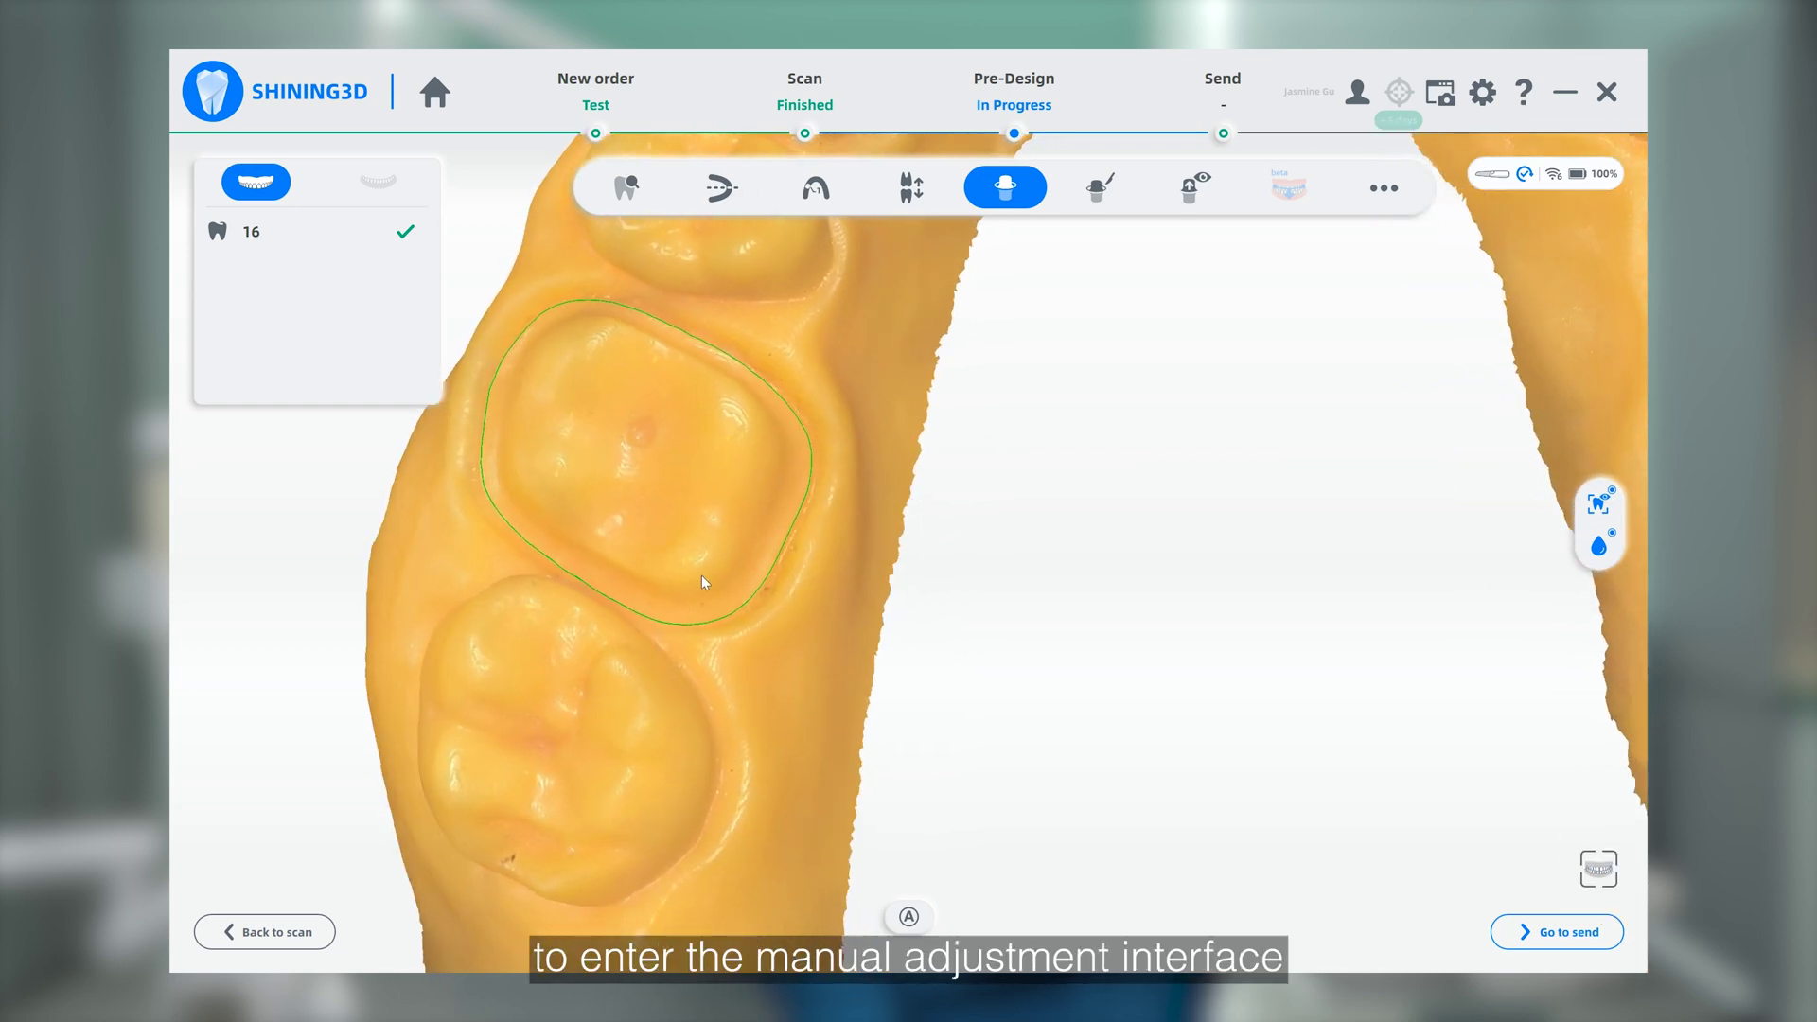
{"action": "left_click", "coordinate": [289, 244]}
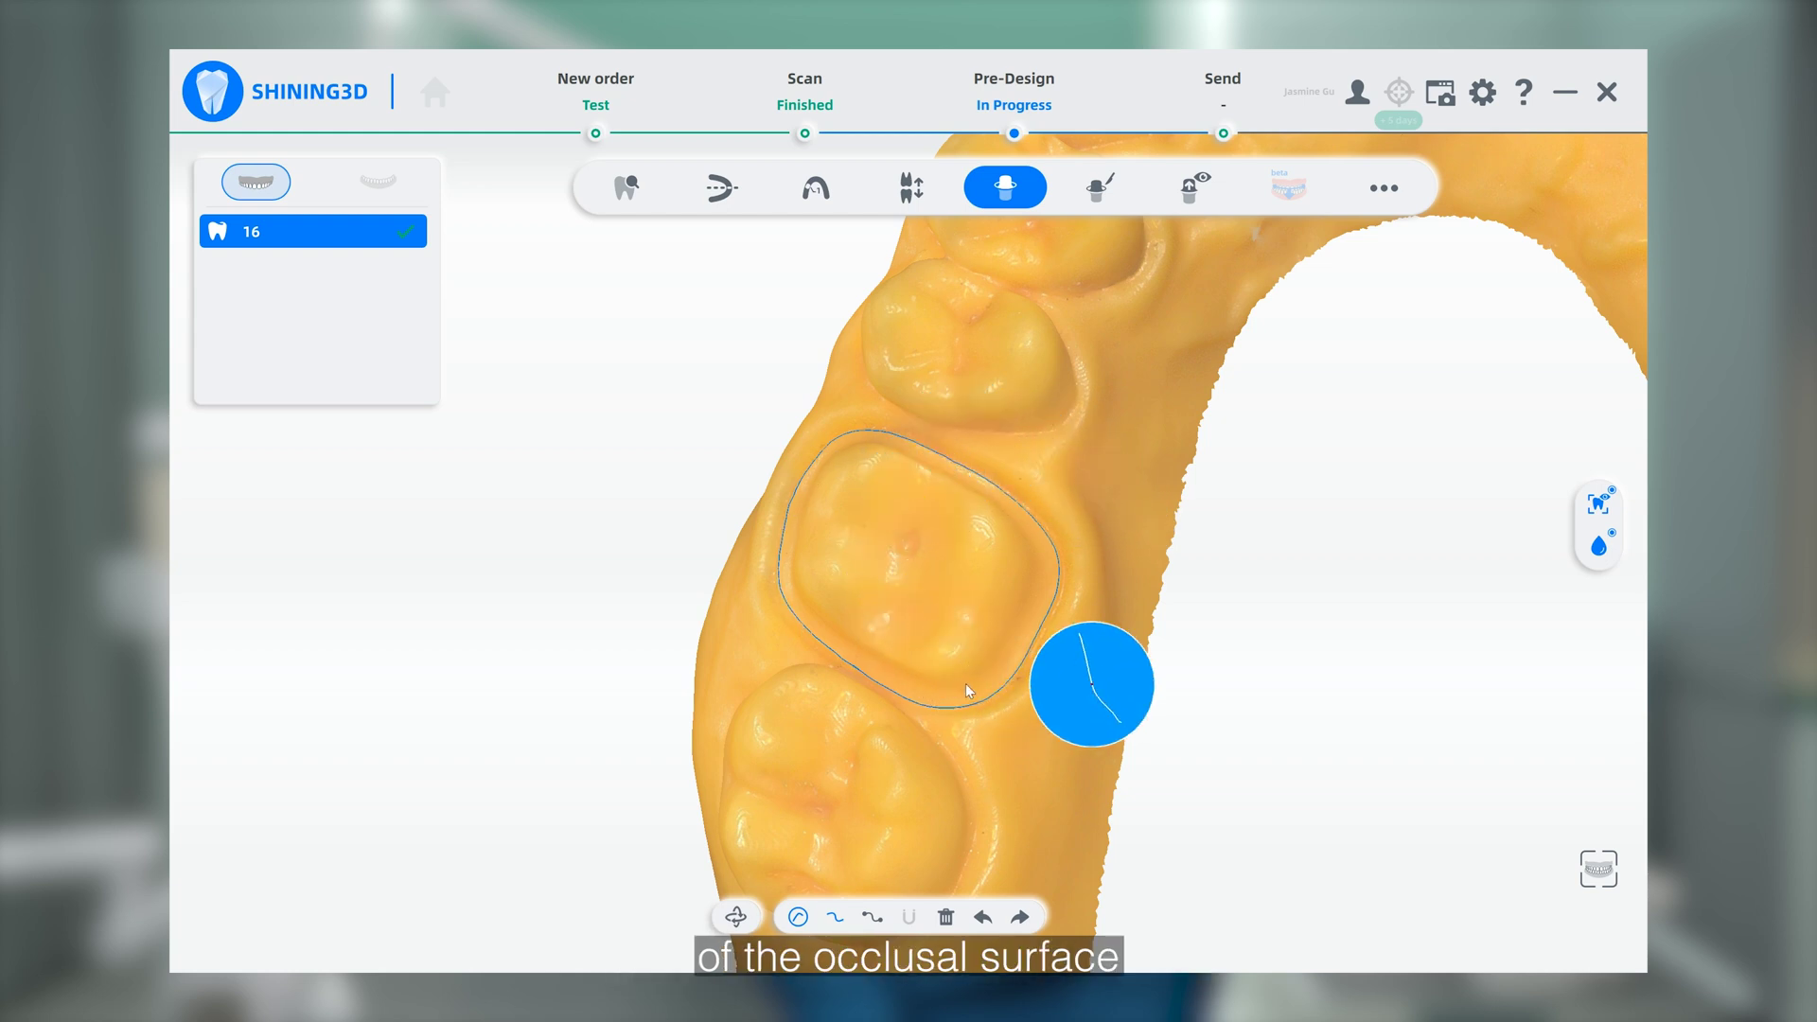
Trace a freehand margin line along the edge of the prepared tooth 16.
{"action": "middle_click_drag", "start_coordinate": [966, 683], "coordinate": [774, 621]}
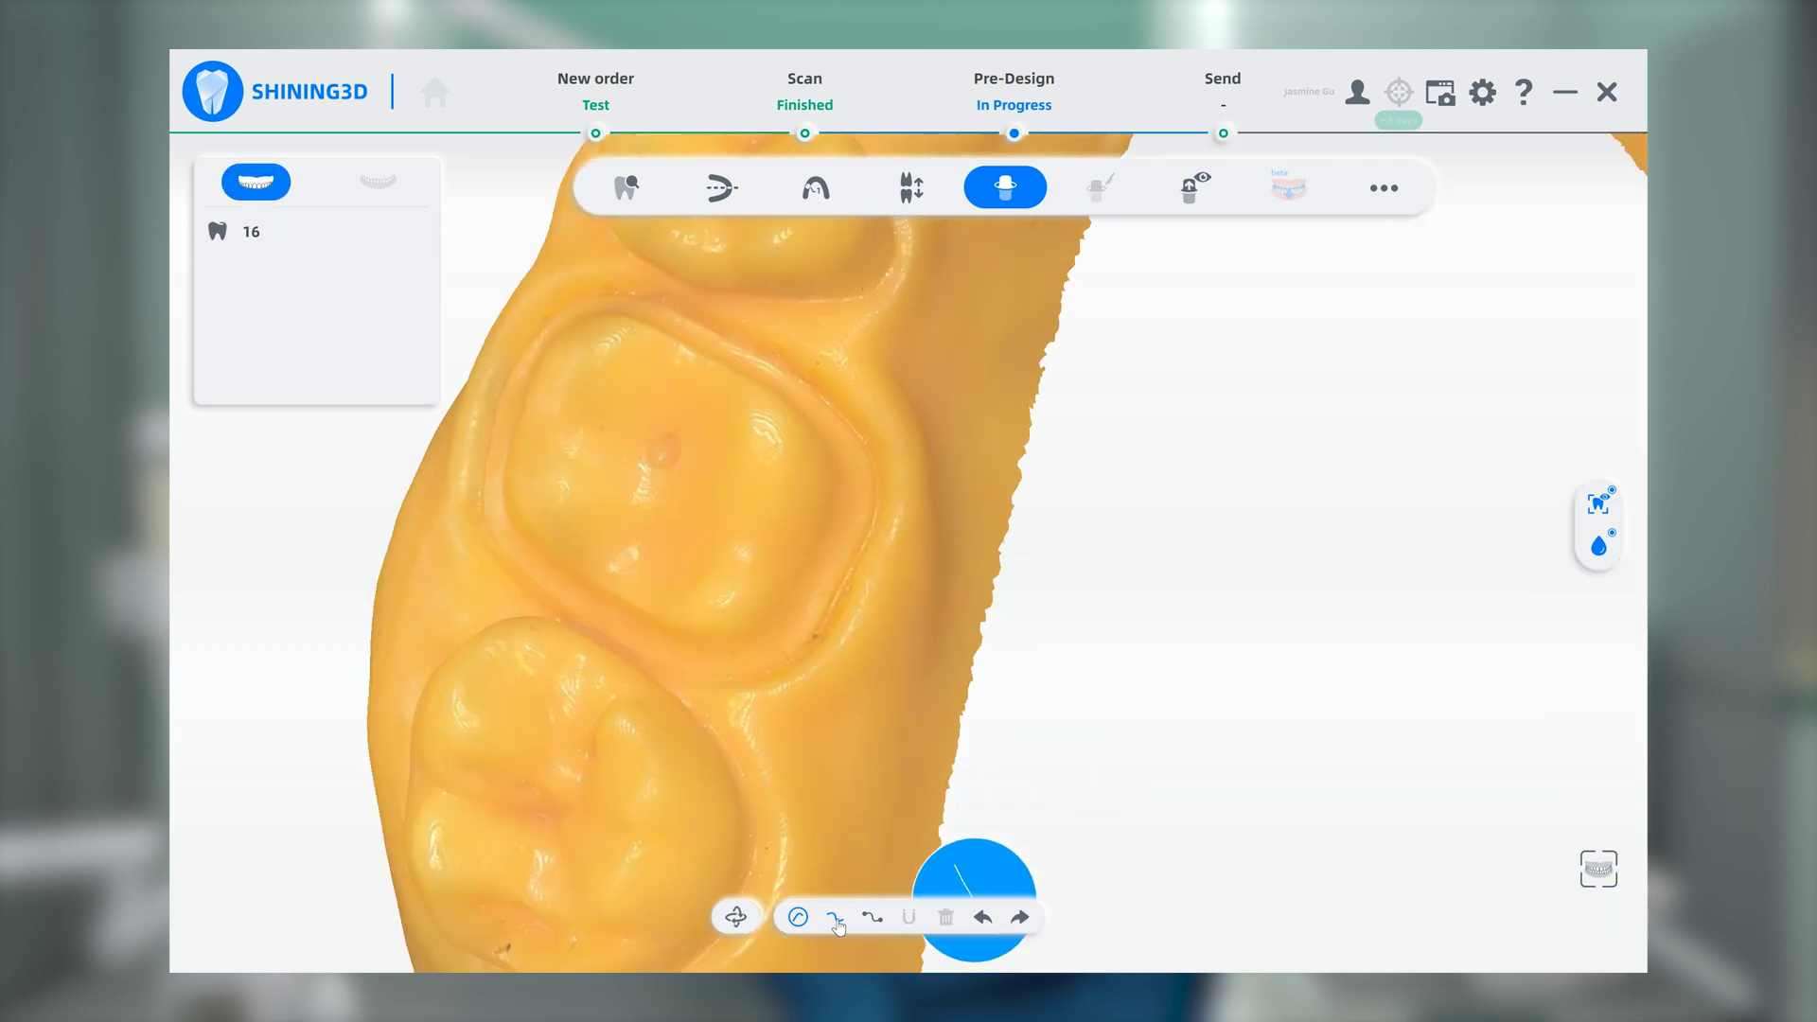
{"action": "left_click", "coordinate": [834, 917]}
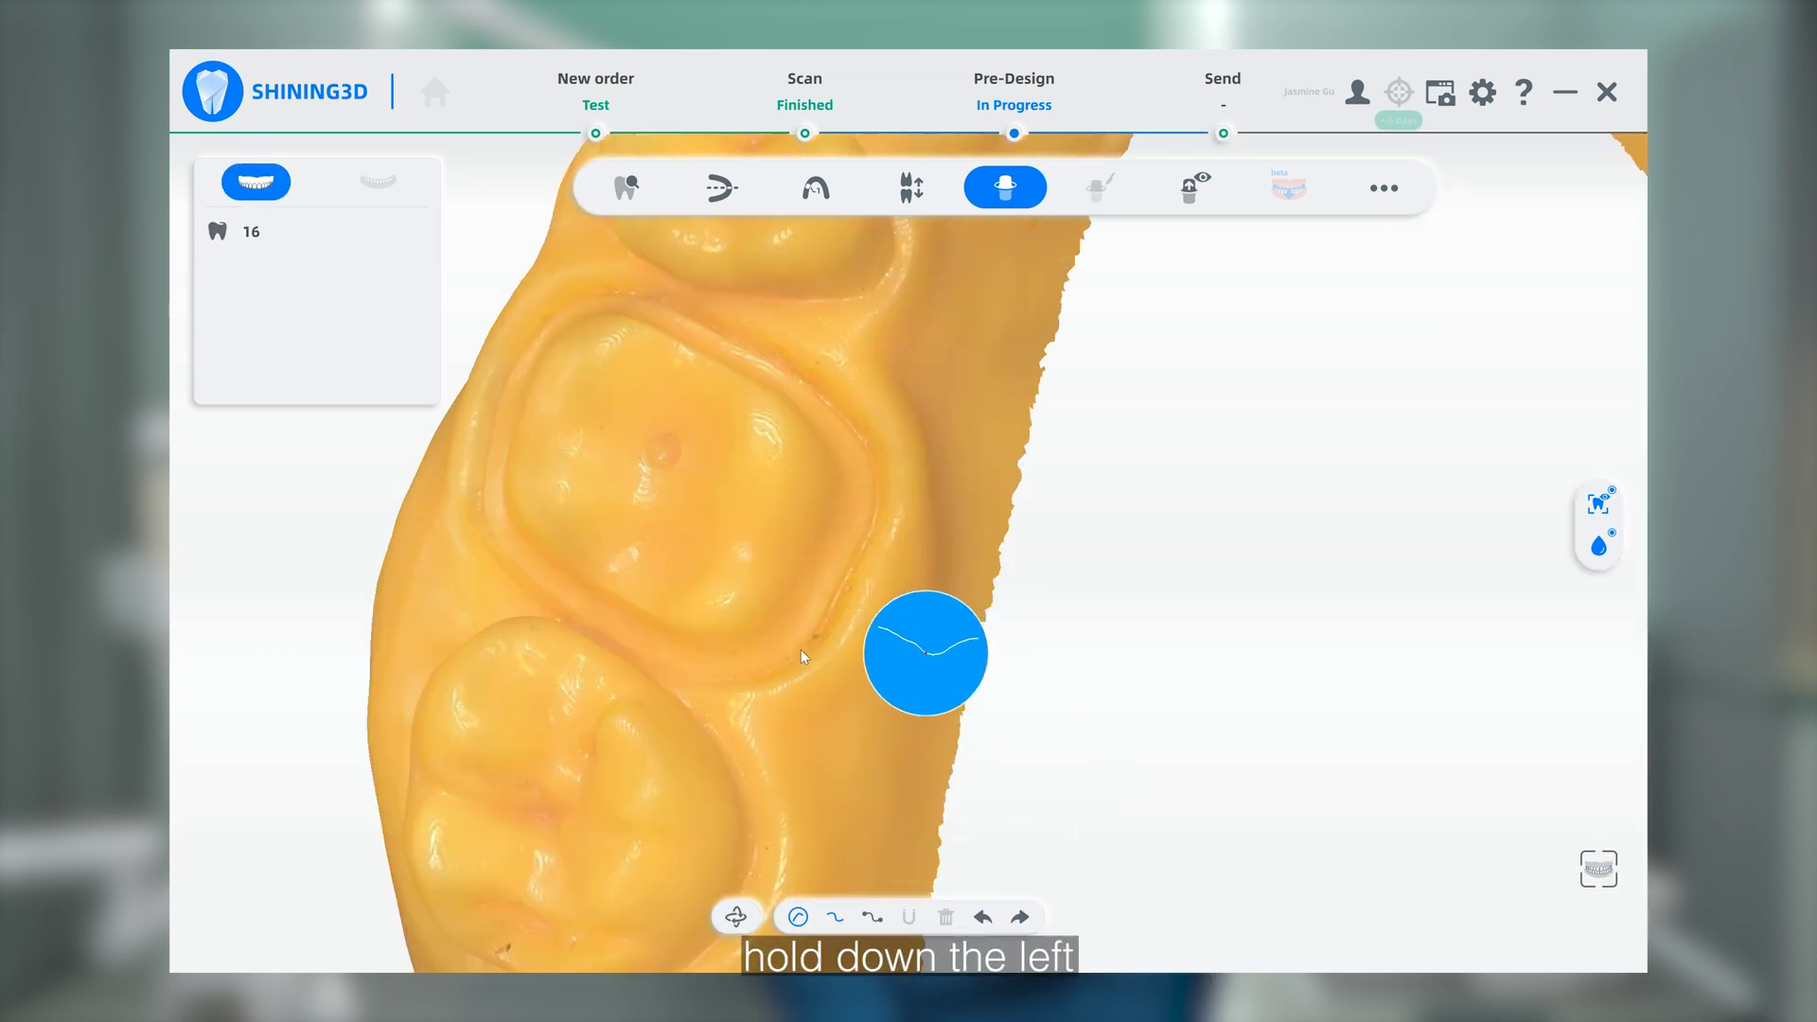
{"action": "mouse_move", "coordinate": [802, 641]}
{"action": "left_mouse_down"}
{"action": "mouse_move", "coordinate": [852, 565]}
{"action": "mouse_move", "coordinate": [861, 483]}
{"action": "mouse_move", "coordinate": [839, 418]}
{"action": "mouse_move", "coordinate": [767, 377]}
{"action": "left_mouse_up"}
{"action": "right_click_drag", "start_coordinate": [761, 368], "coordinate": [877, 481]}
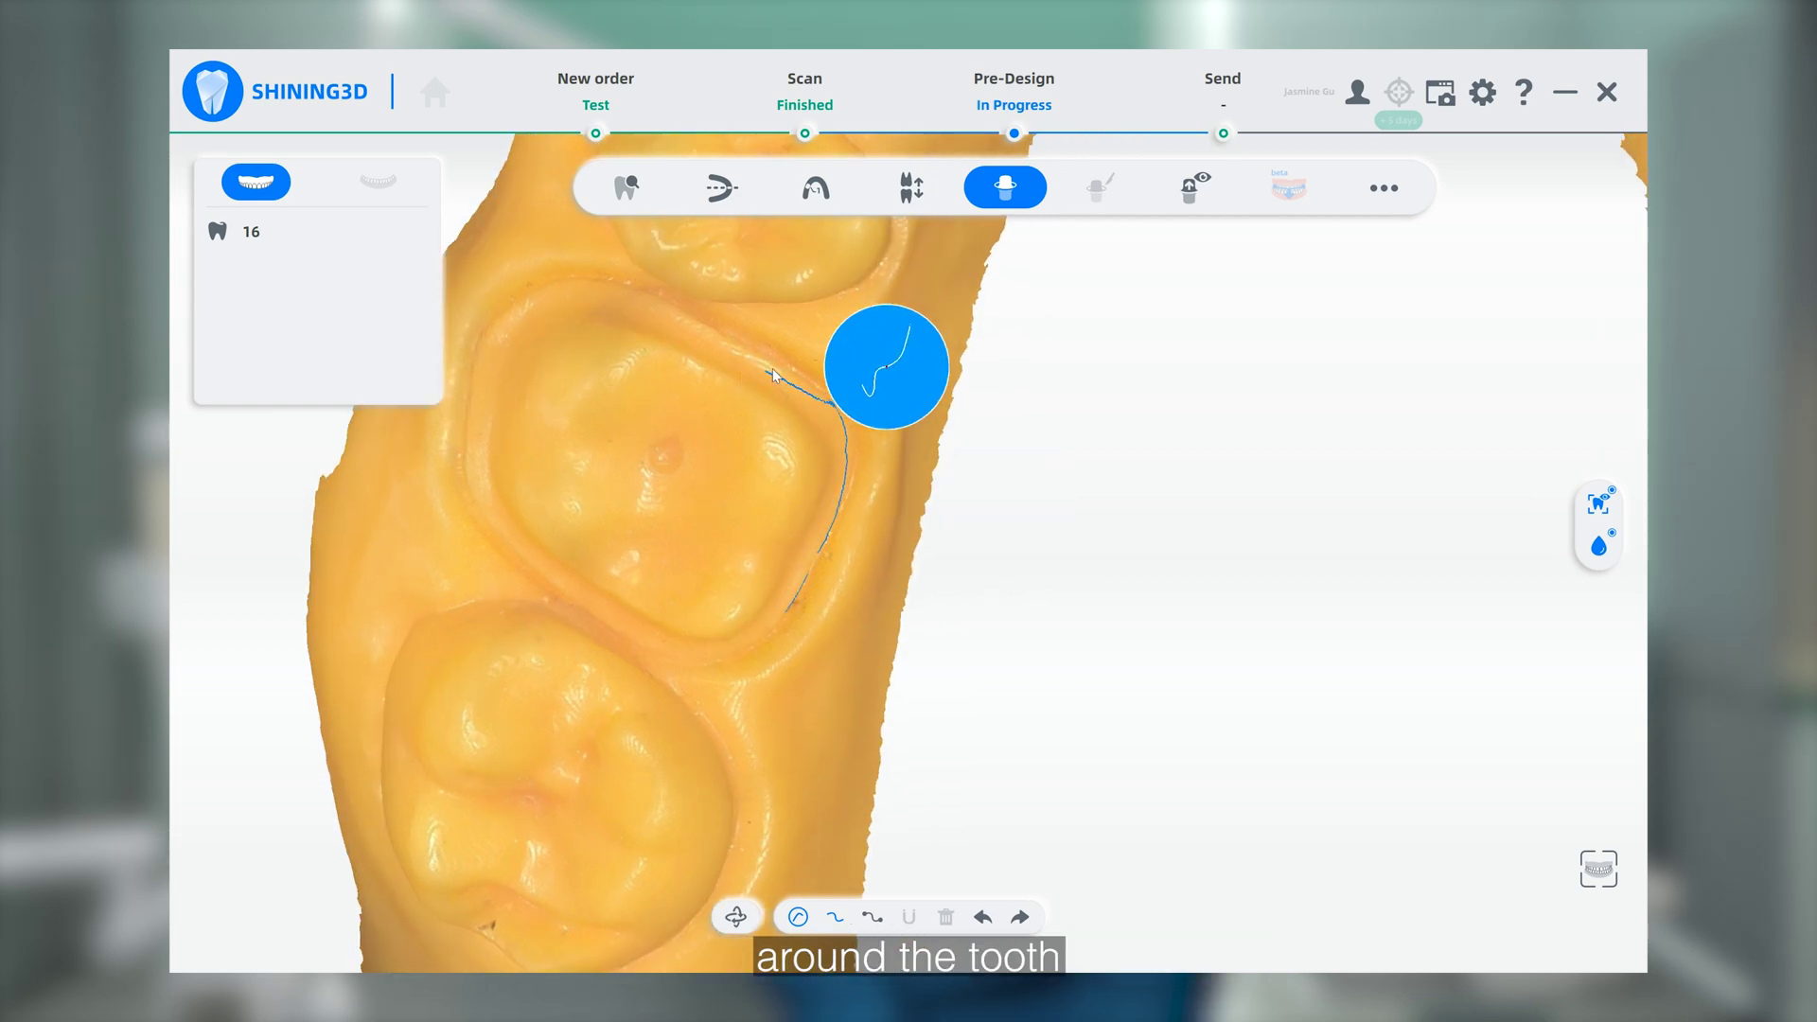
{"action": "mouse_move", "coordinate": [765, 370]}
{"action": "left_mouse_down"}
{"action": "mouse_move", "coordinate": [649, 297]}
{"action": "mouse_move", "coordinate": [582, 285]}
{"action": "mouse_move", "coordinate": [502, 316]}
{"action": "mouse_move", "coordinate": [463, 438]}
{"action": "mouse_move", "coordinate": [515, 549]}
{"action": "mouse_move", "coordinate": [617, 633]}
{"action": "mouse_move", "coordinate": [738, 661]}
{"action": "mouse_move", "coordinate": [781, 620]}
{"action": "left_mouse_up"}
{"action": "right_click_drag", "start_coordinate": [780, 619], "coordinate": [729, 574]}
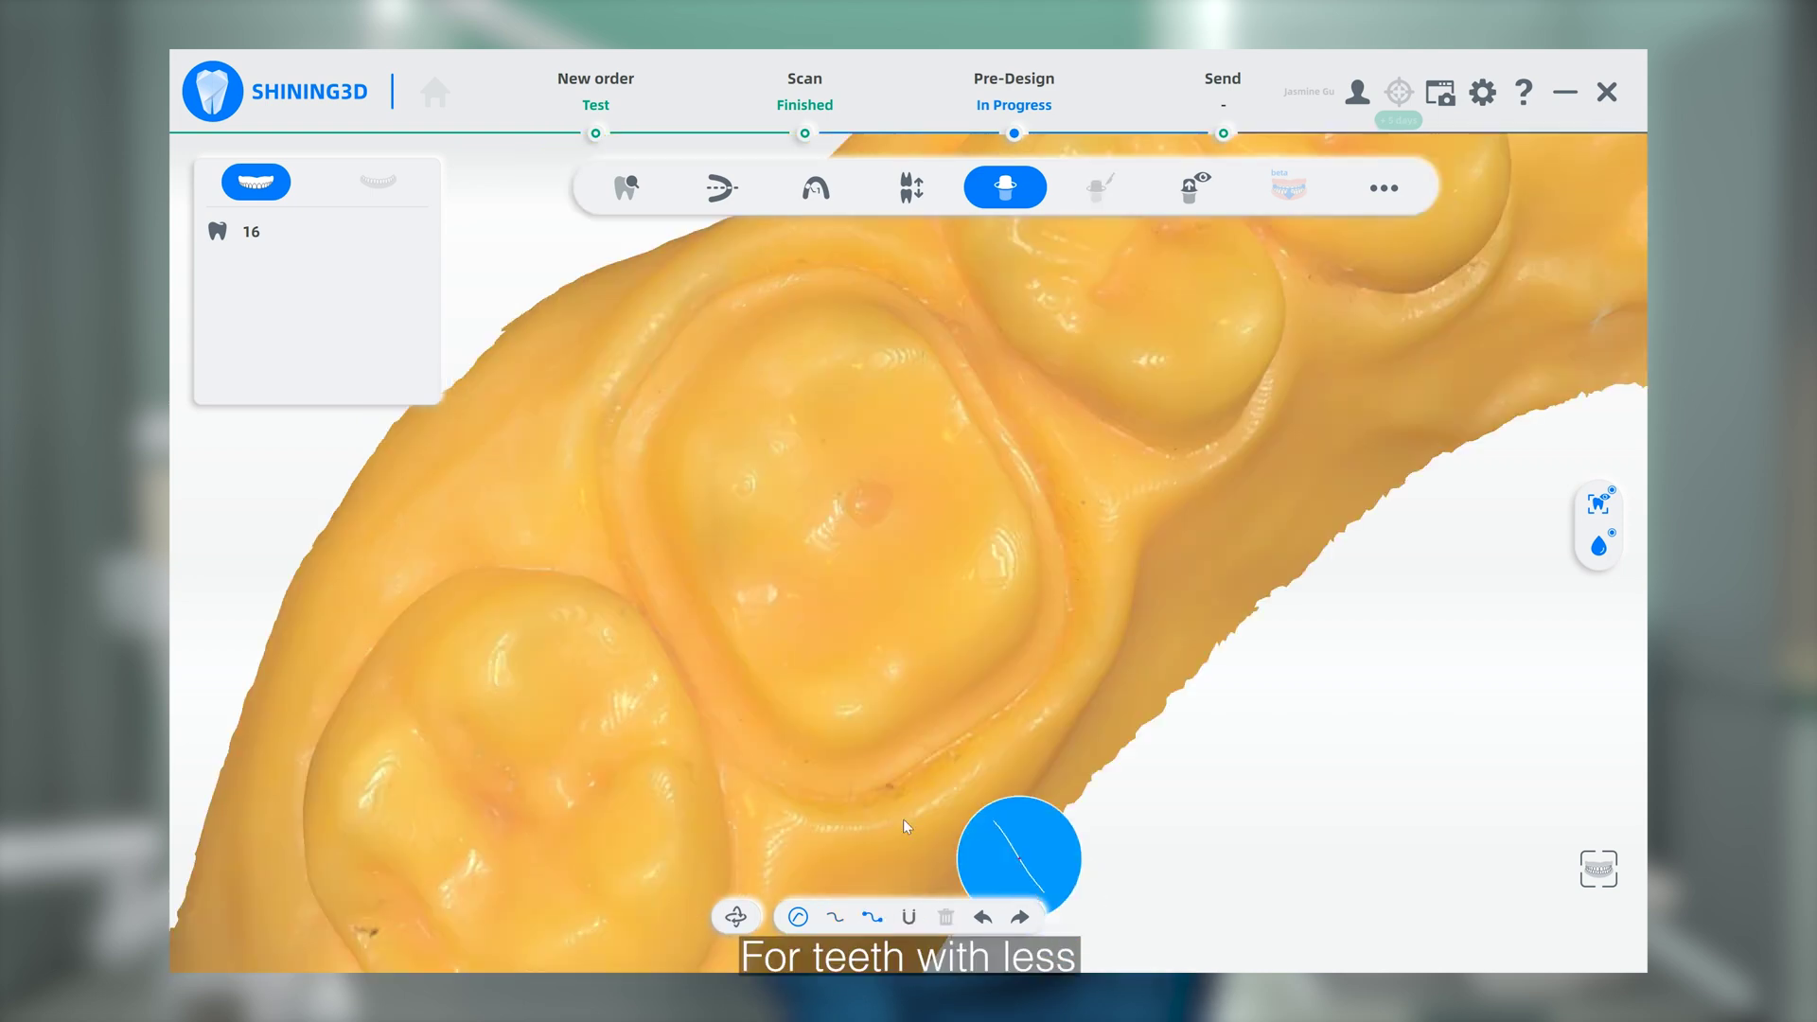
With Segment extraction, place margin control points along the palatal edge of tooth 16 and up its side facing the neighbouring premolar.
{"action": "left_click", "coordinate": [934, 752]}
{"action": "left_click", "coordinate": [1005, 697]}
{"action": "left_click", "coordinate": [1056, 627]}
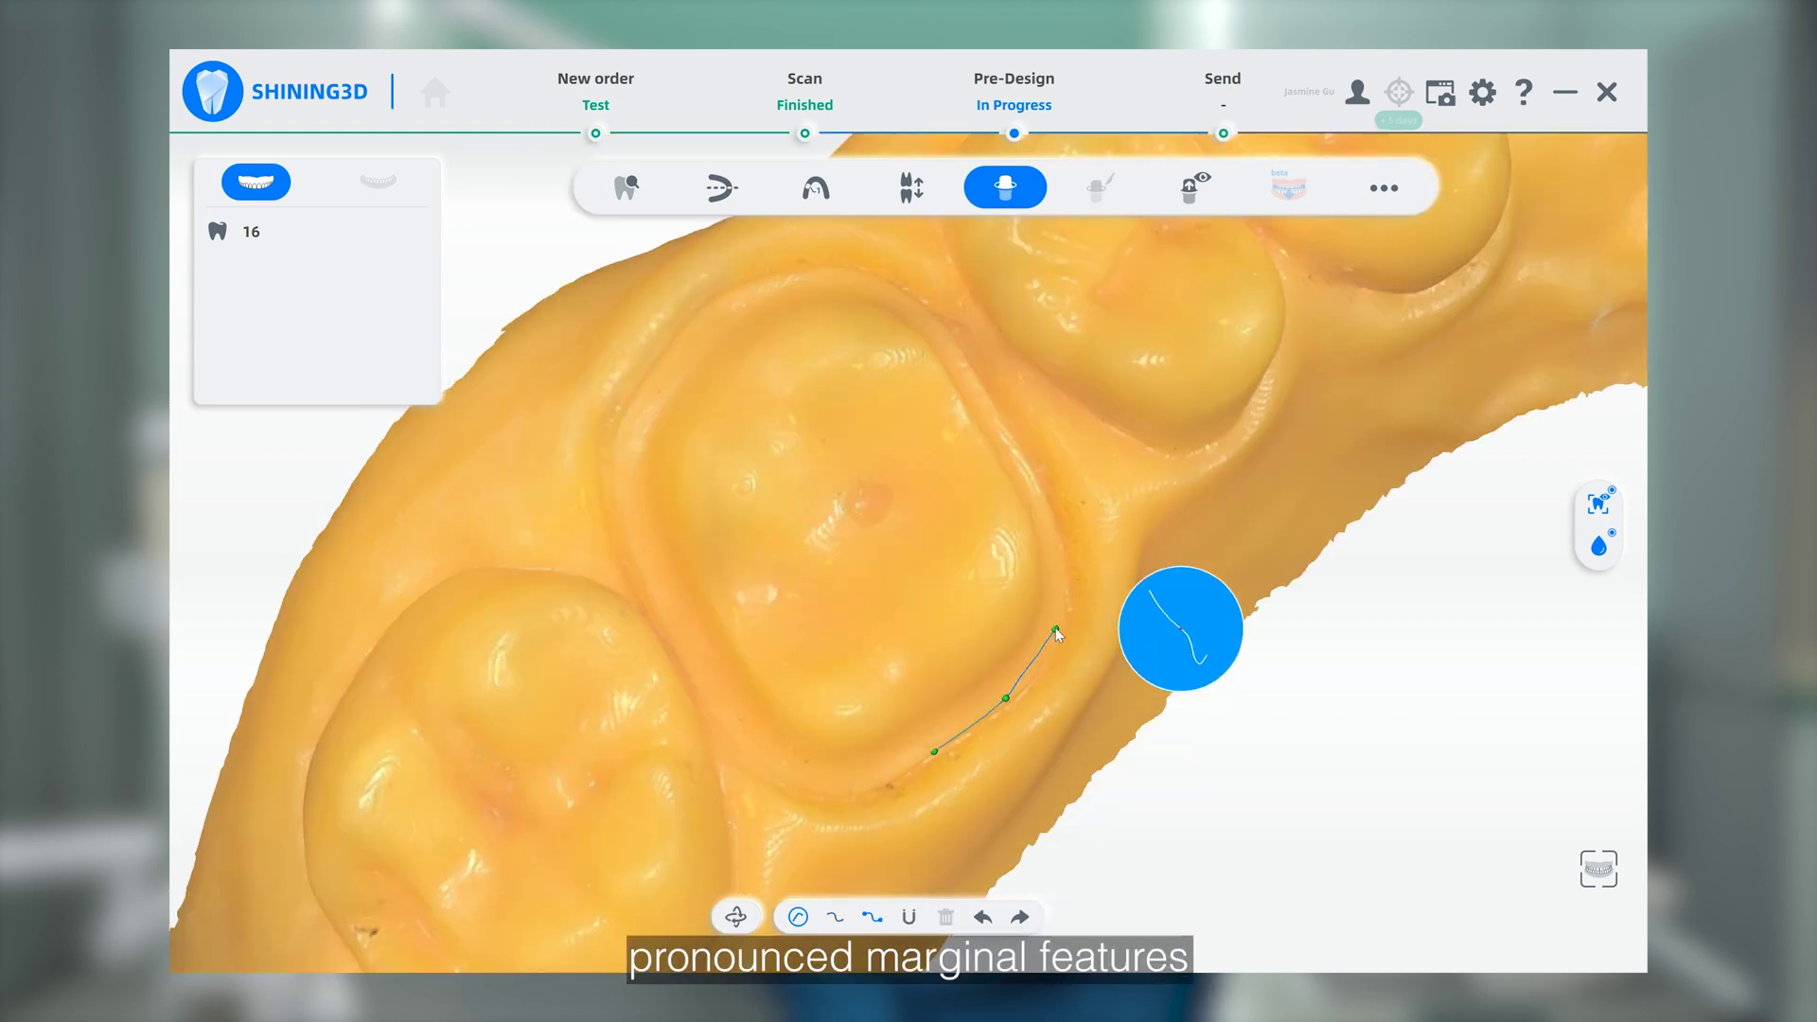
{"action": "left_click", "coordinate": [1062, 563]}
{"action": "left_click", "coordinate": [1044, 502]}
{"action": "left_click", "coordinate": [1010, 436]}
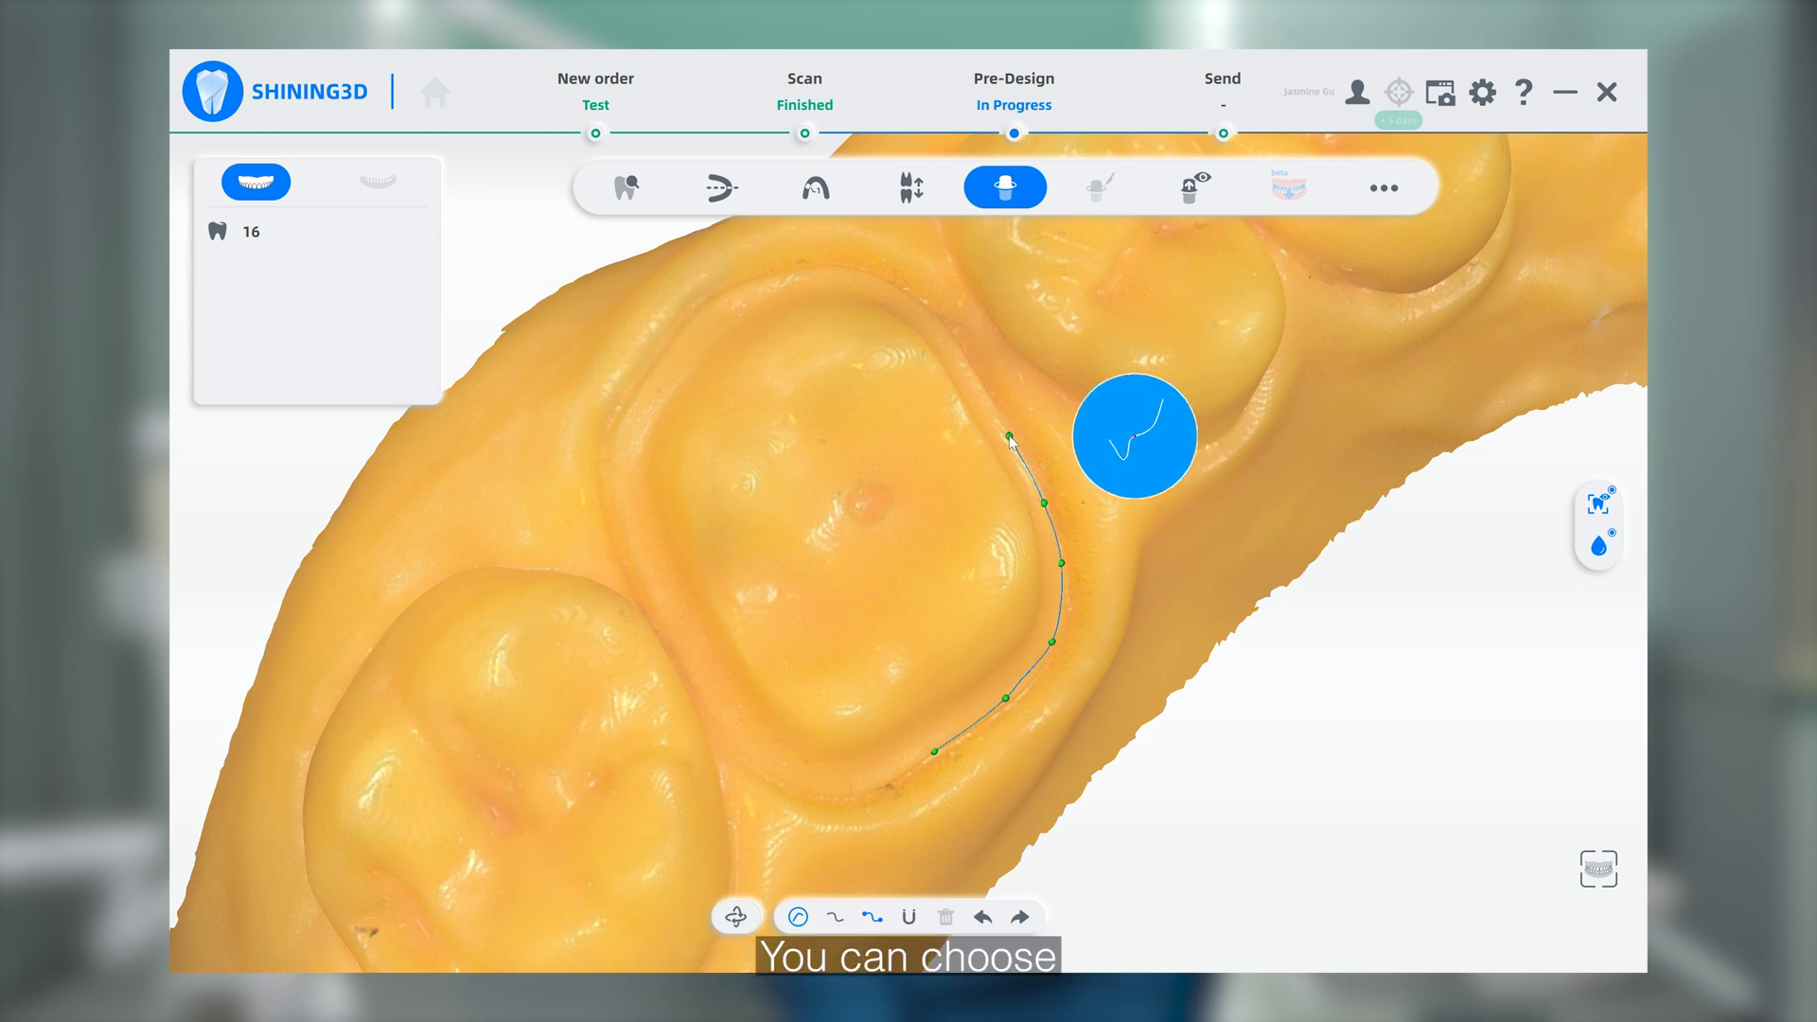
{"action": "left_click", "coordinate": [963, 362]}
{"action": "left_click", "coordinate": [900, 298]}
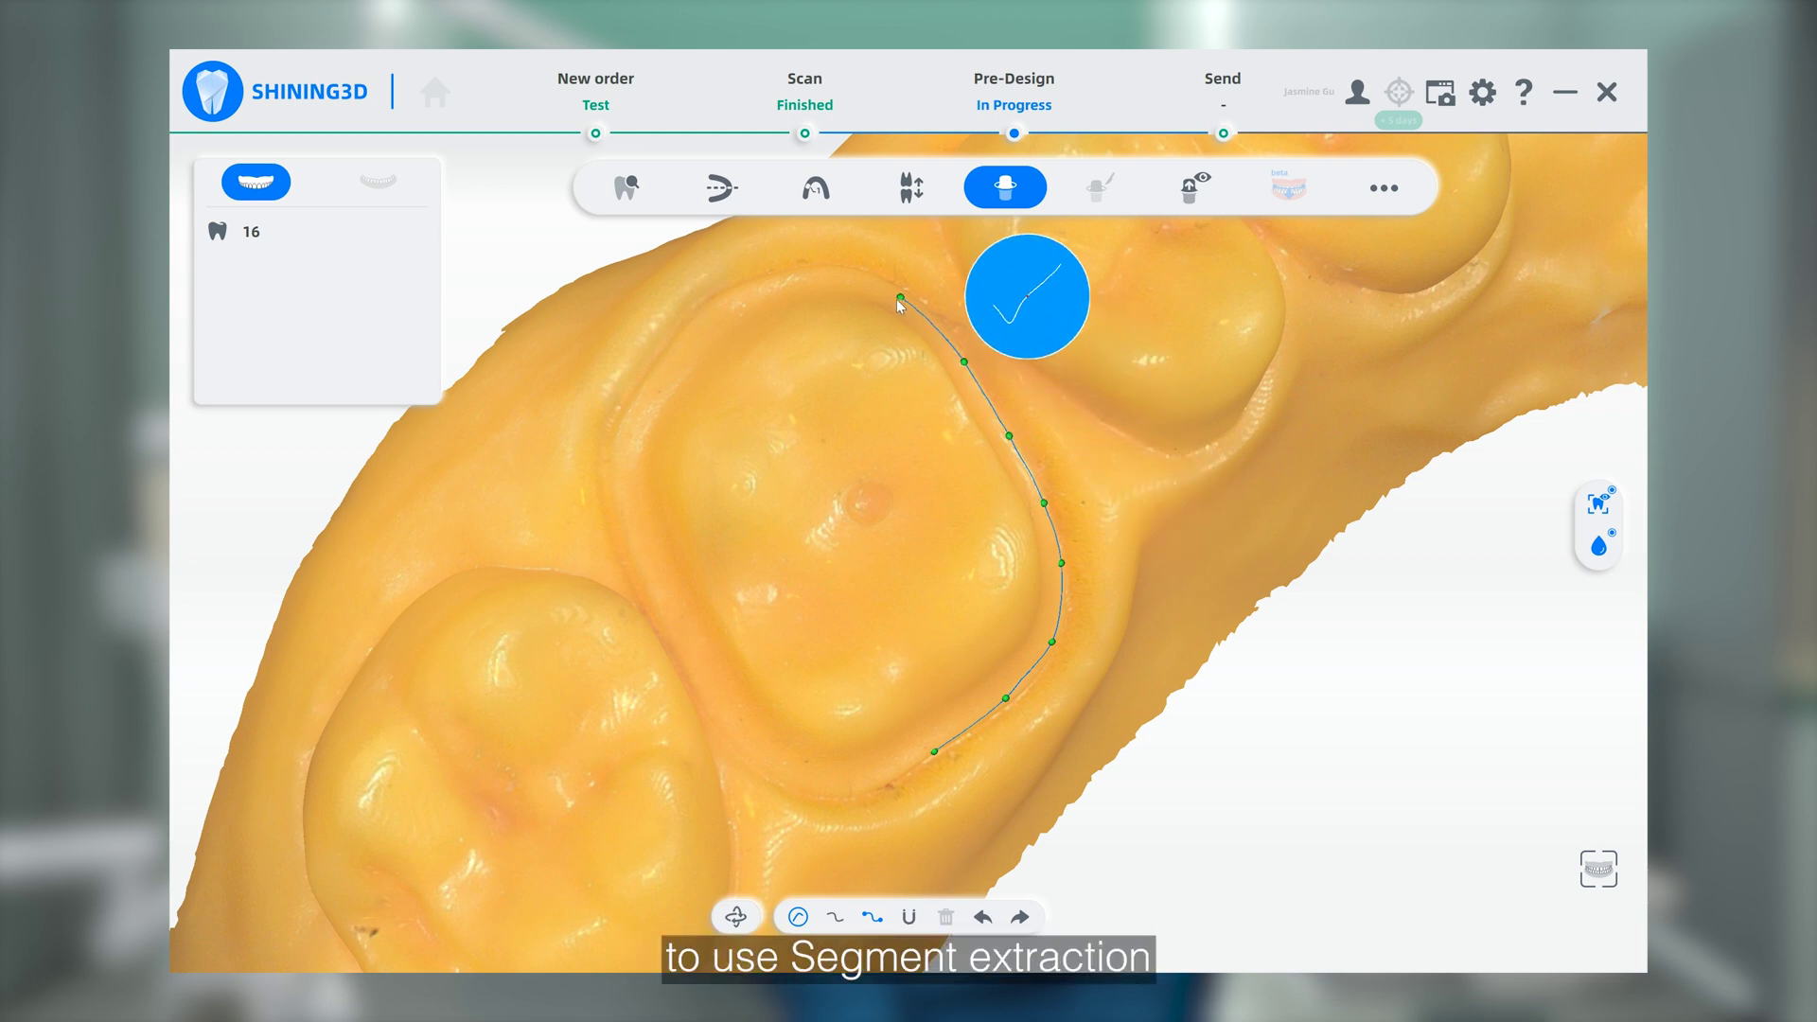
Continue the segmented margin line with control points along the cheek-side edge of tooth 16.
{"action": "left_click", "coordinate": [722, 295]}
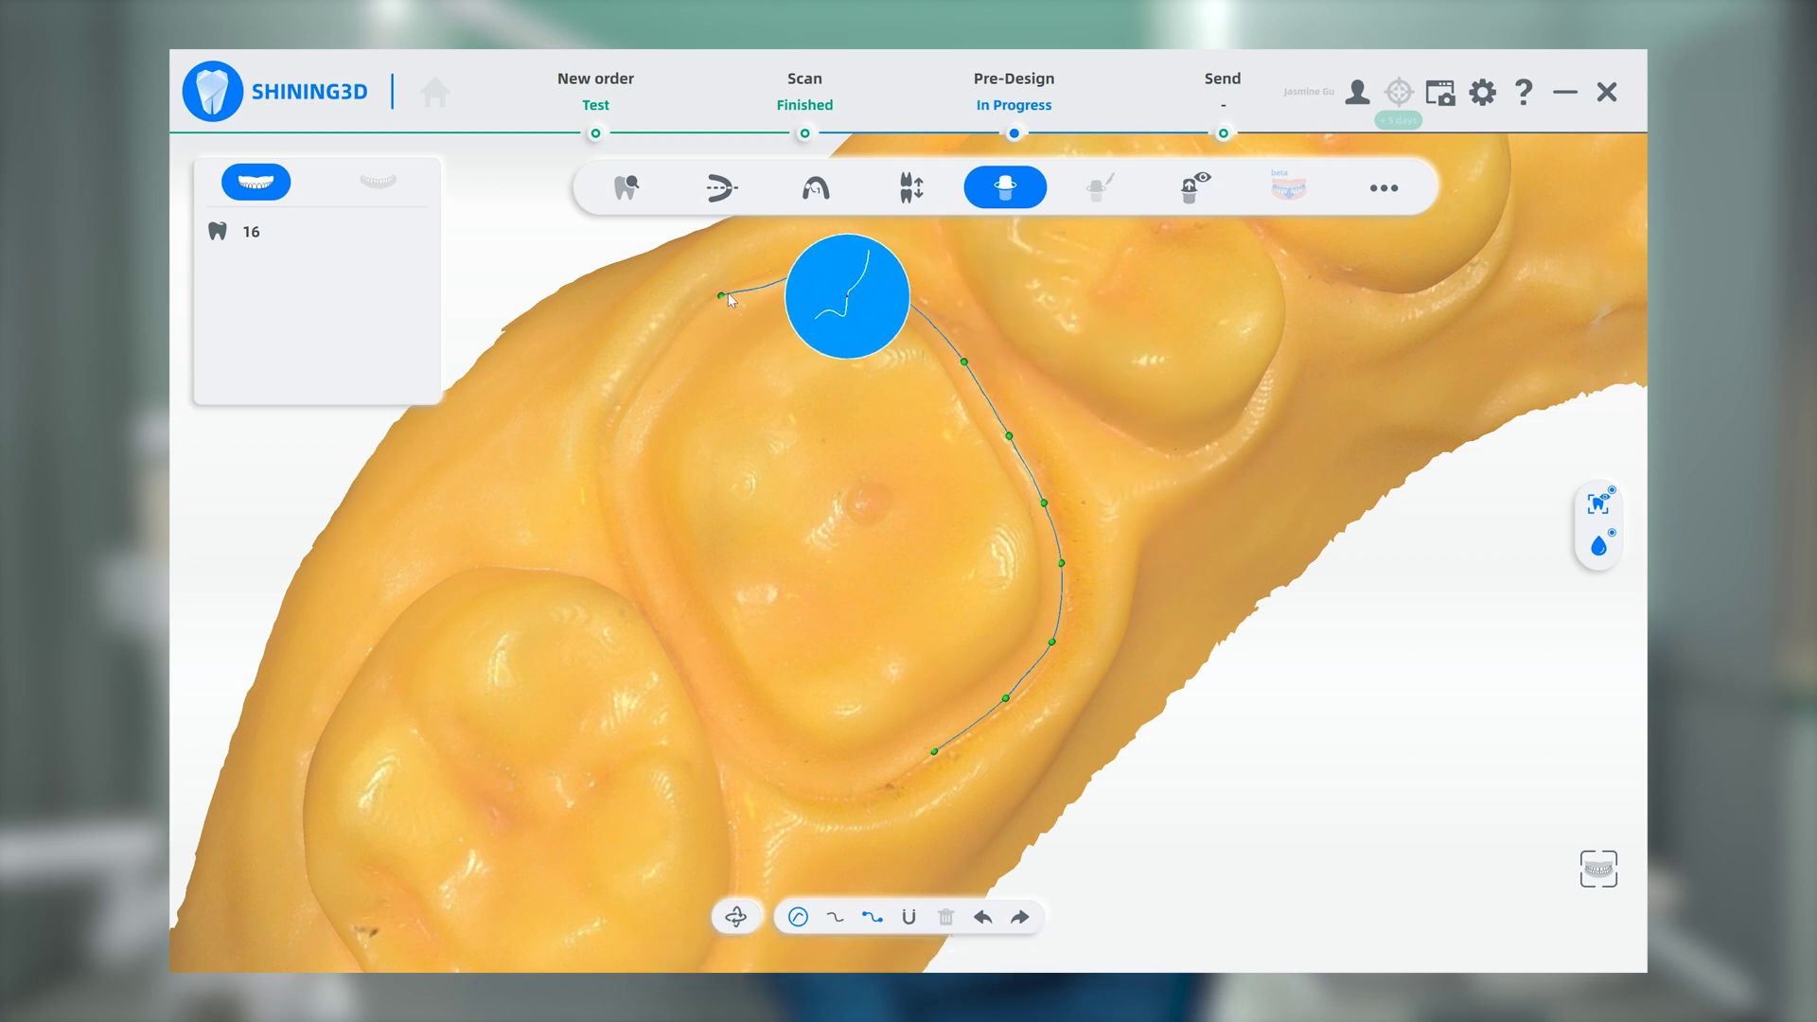
{"action": "left_click", "coordinate": [688, 337]}
{"action": "left_click", "coordinate": [649, 386]}
{"action": "left_click", "coordinate": [612, 445]}
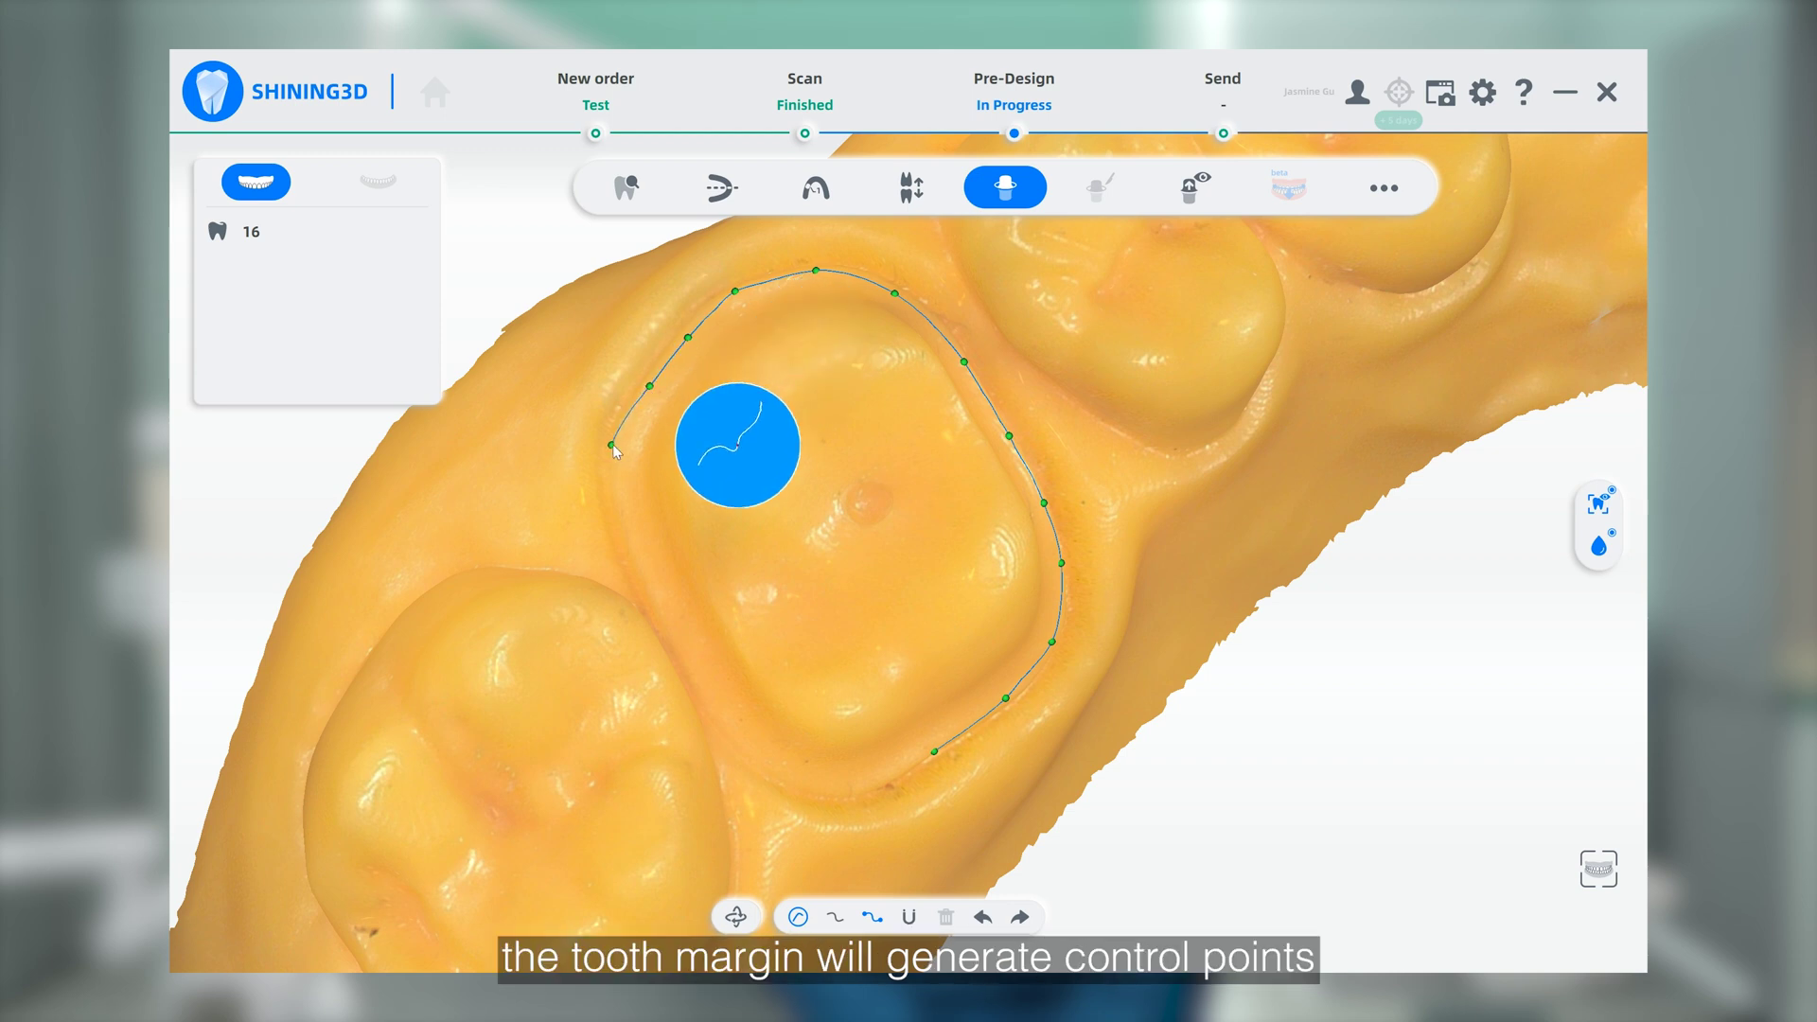
{"action": "left_click", "coordinate": [618, 497]}
Place the remaining control points along the edge facing the rear molar and close the margin line into a loop.
{"action": "left_click", "coordinate": [641, 575]}
{"action": "left_click", "coordinate": [653, 618]}
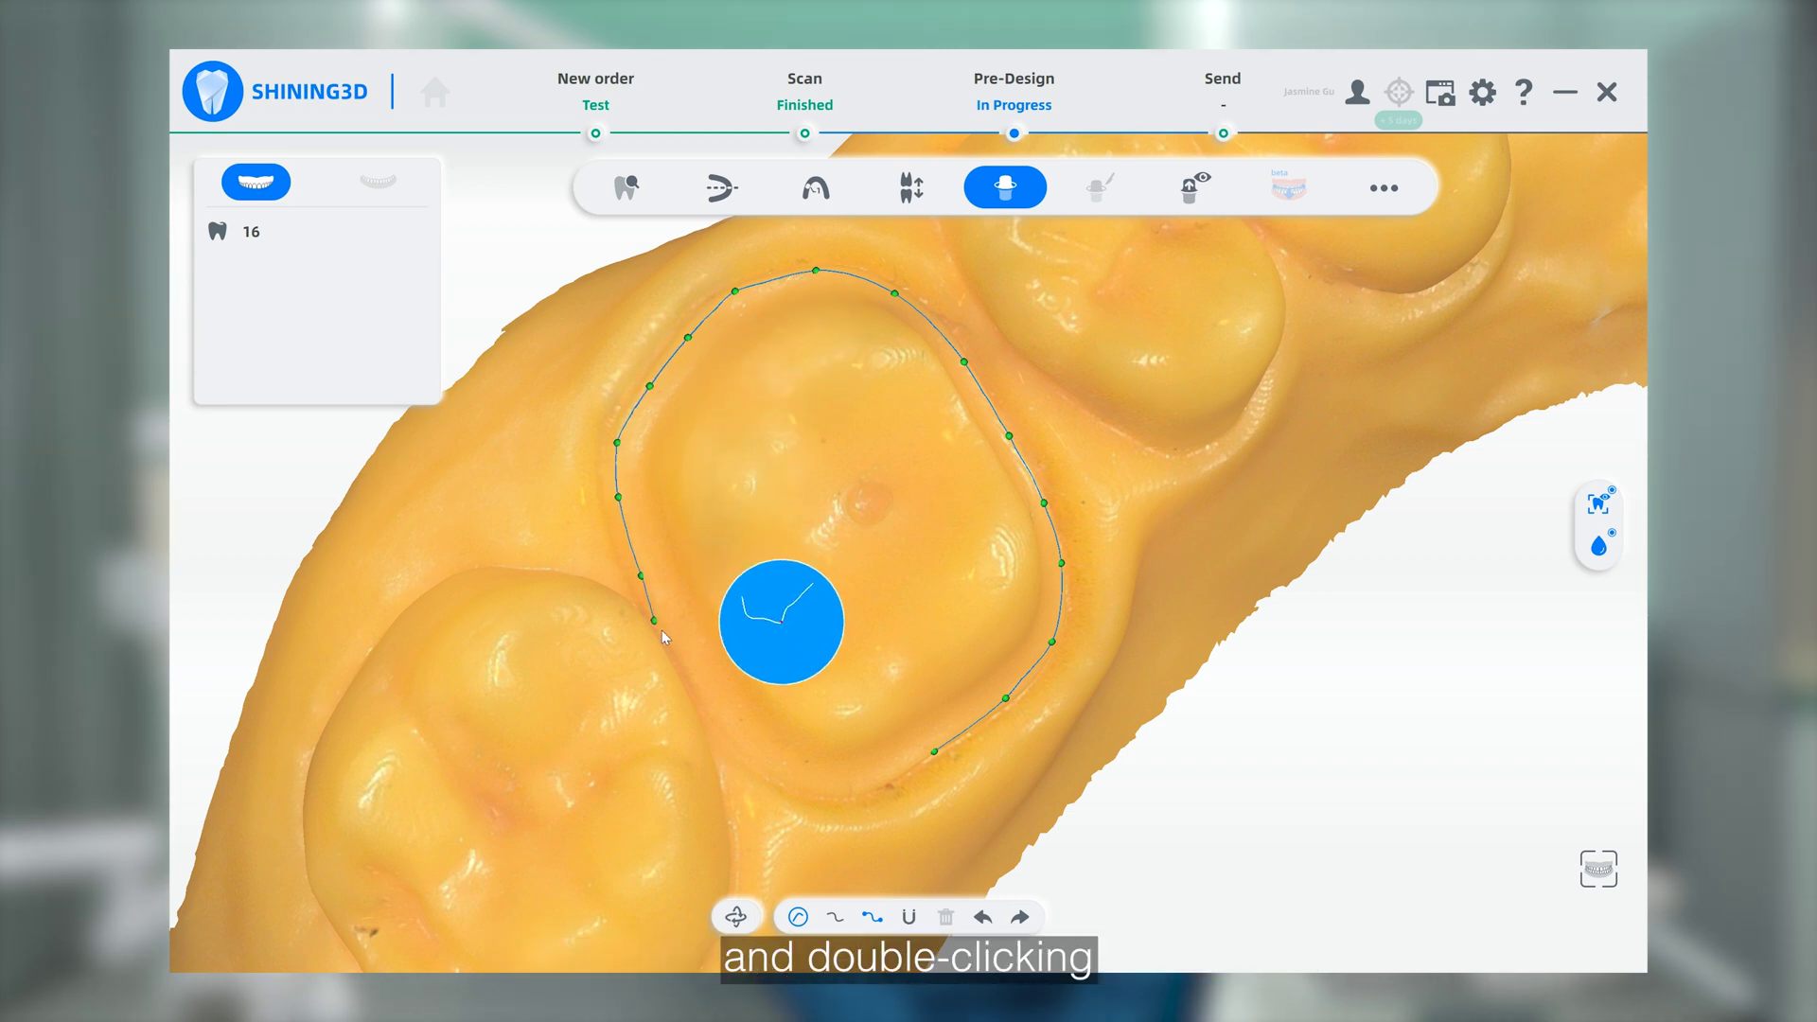
{"action": "left_click", "coordinate": [679, 655]}
{"action": "left_click", "coordinate": [712, 716]}
{"action": "left_click", "coordinate": [770, 772]}
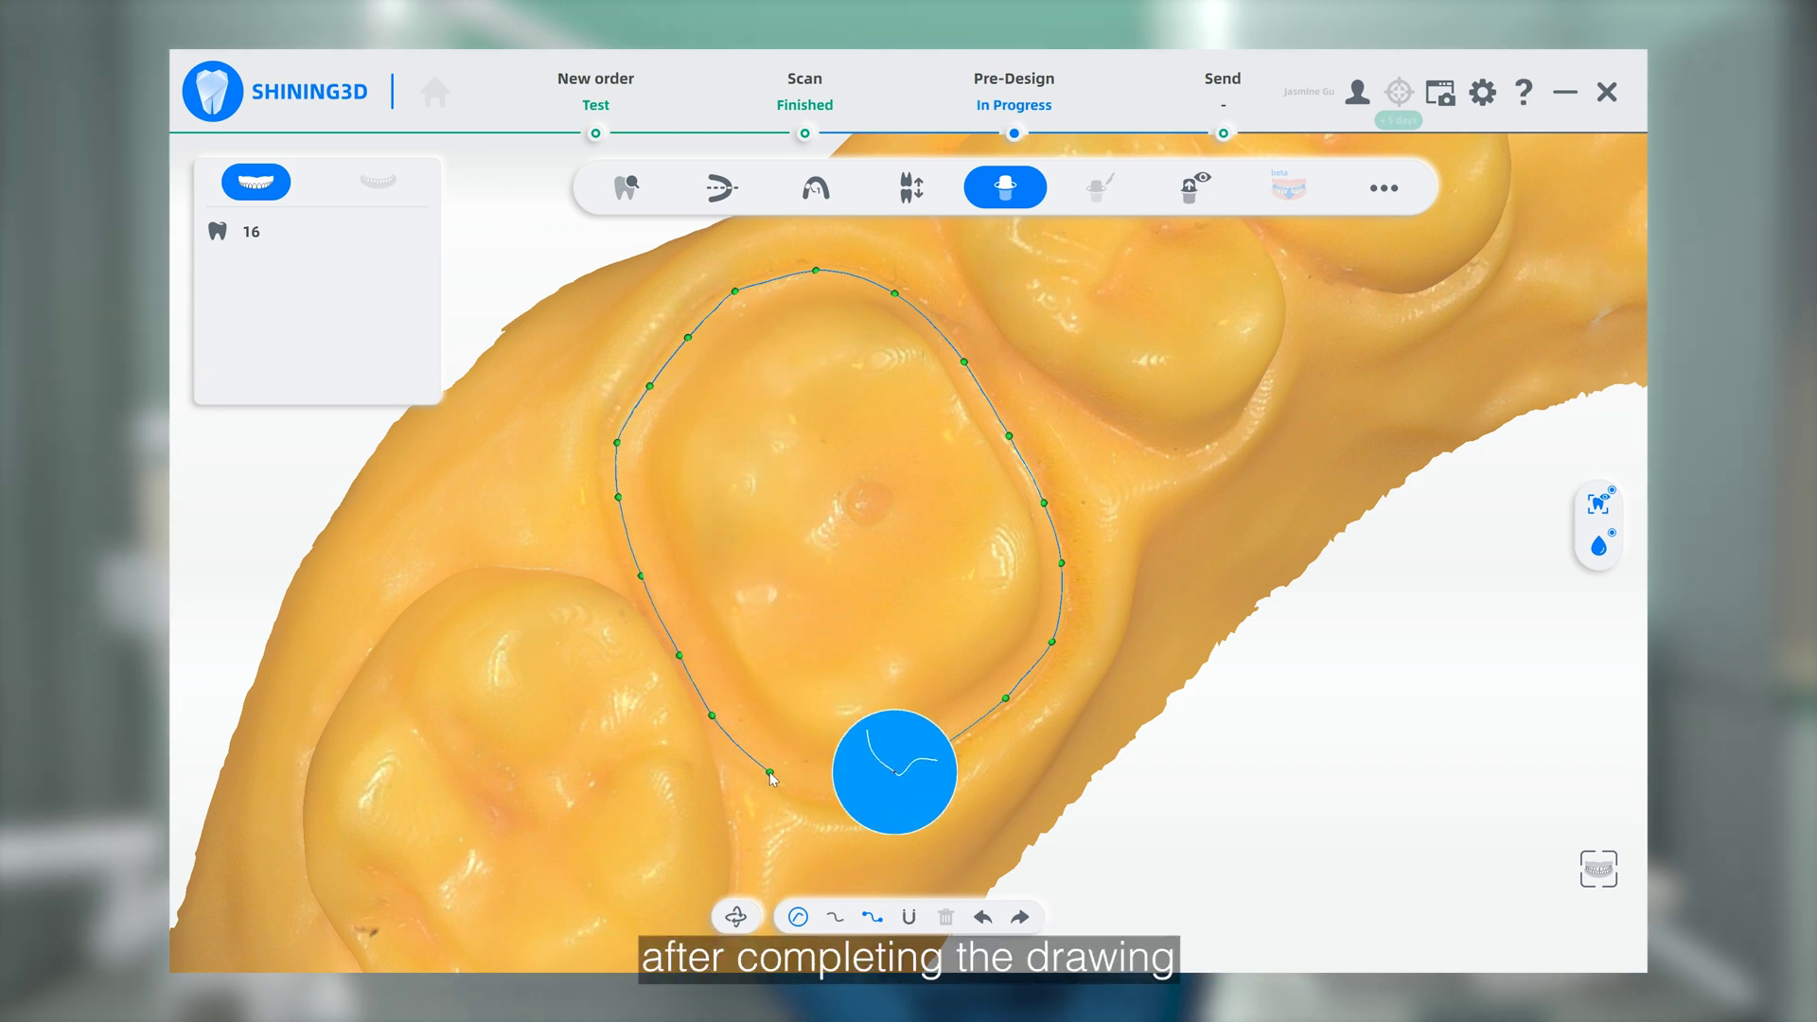
{"action": "left_click", "coordinate": [823, 795]}
{"action": "left_click", "coordinate": [909, 764]}
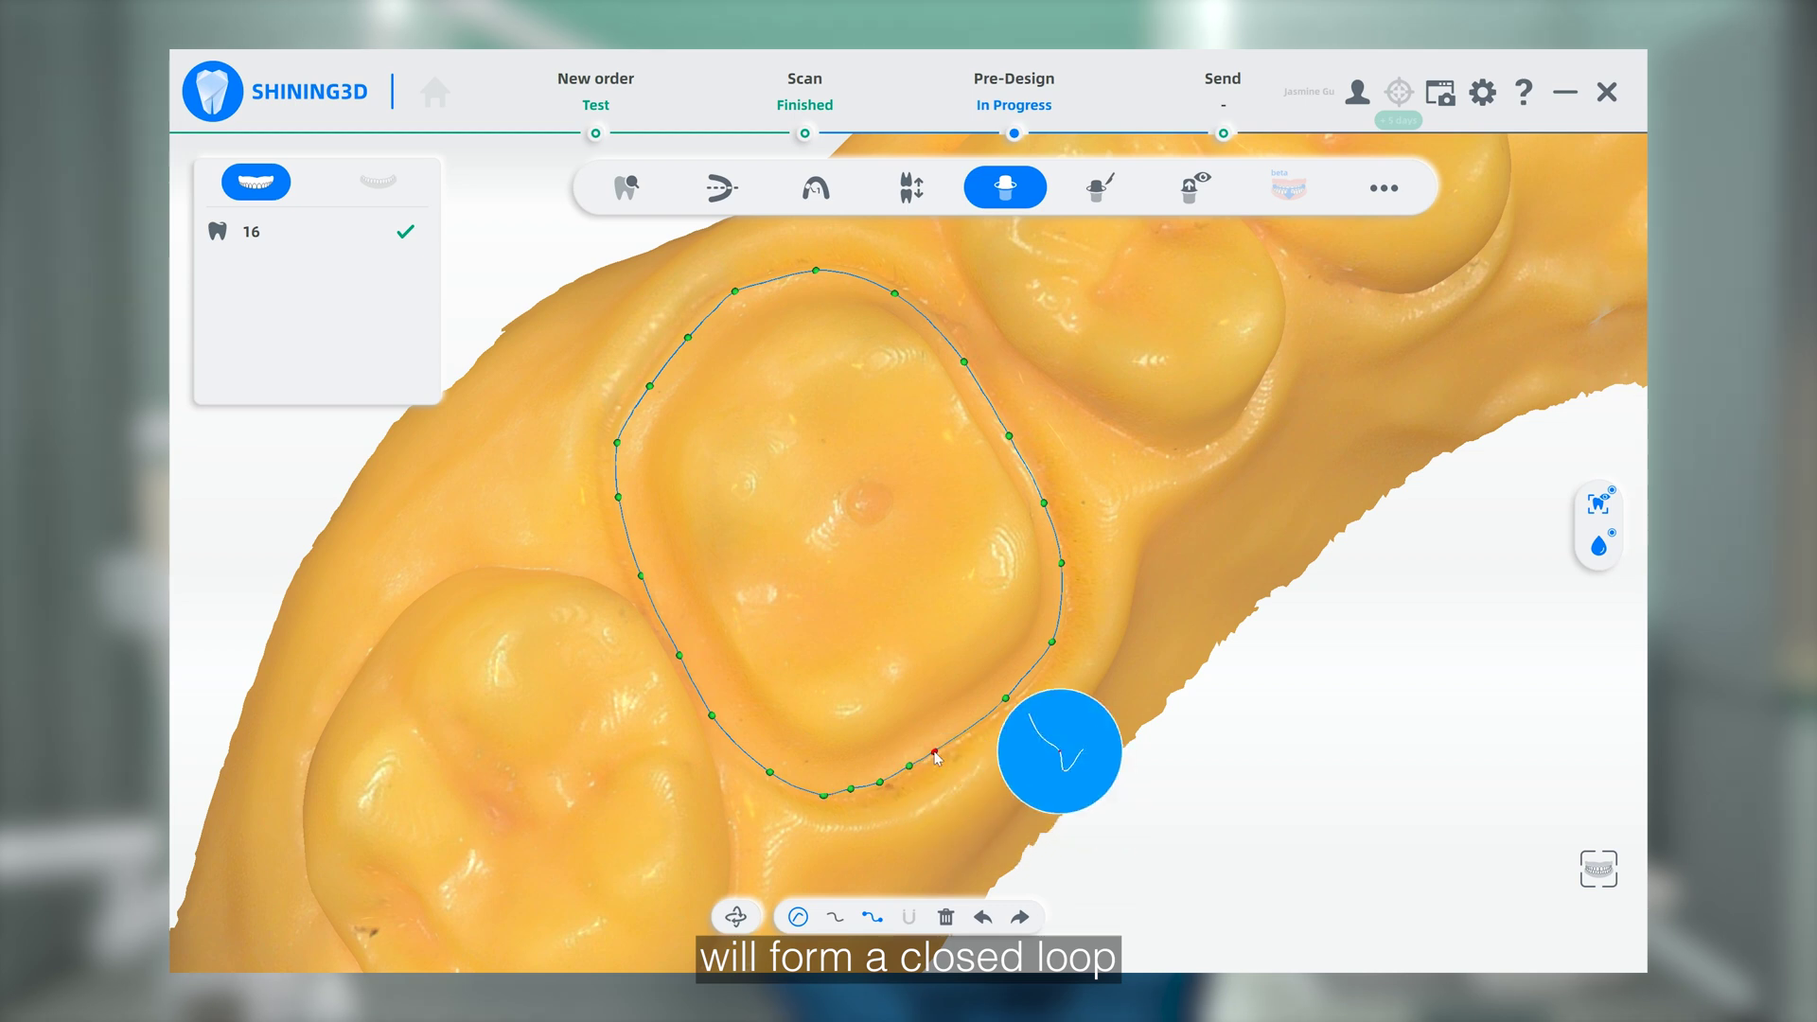
Refine the closed margin line by shifting several control points and adding new ones on the premolar-facing edge.
{"action": "left_click", "coordinate": [965, 737]}
{"action": "left_click_drag", "start_coordinate": [650, 386], "coordinate": [684, 332]}
{"action": "left_click_drag", "start_coordinate": [894, 294], "coordinate": [896, 289]}
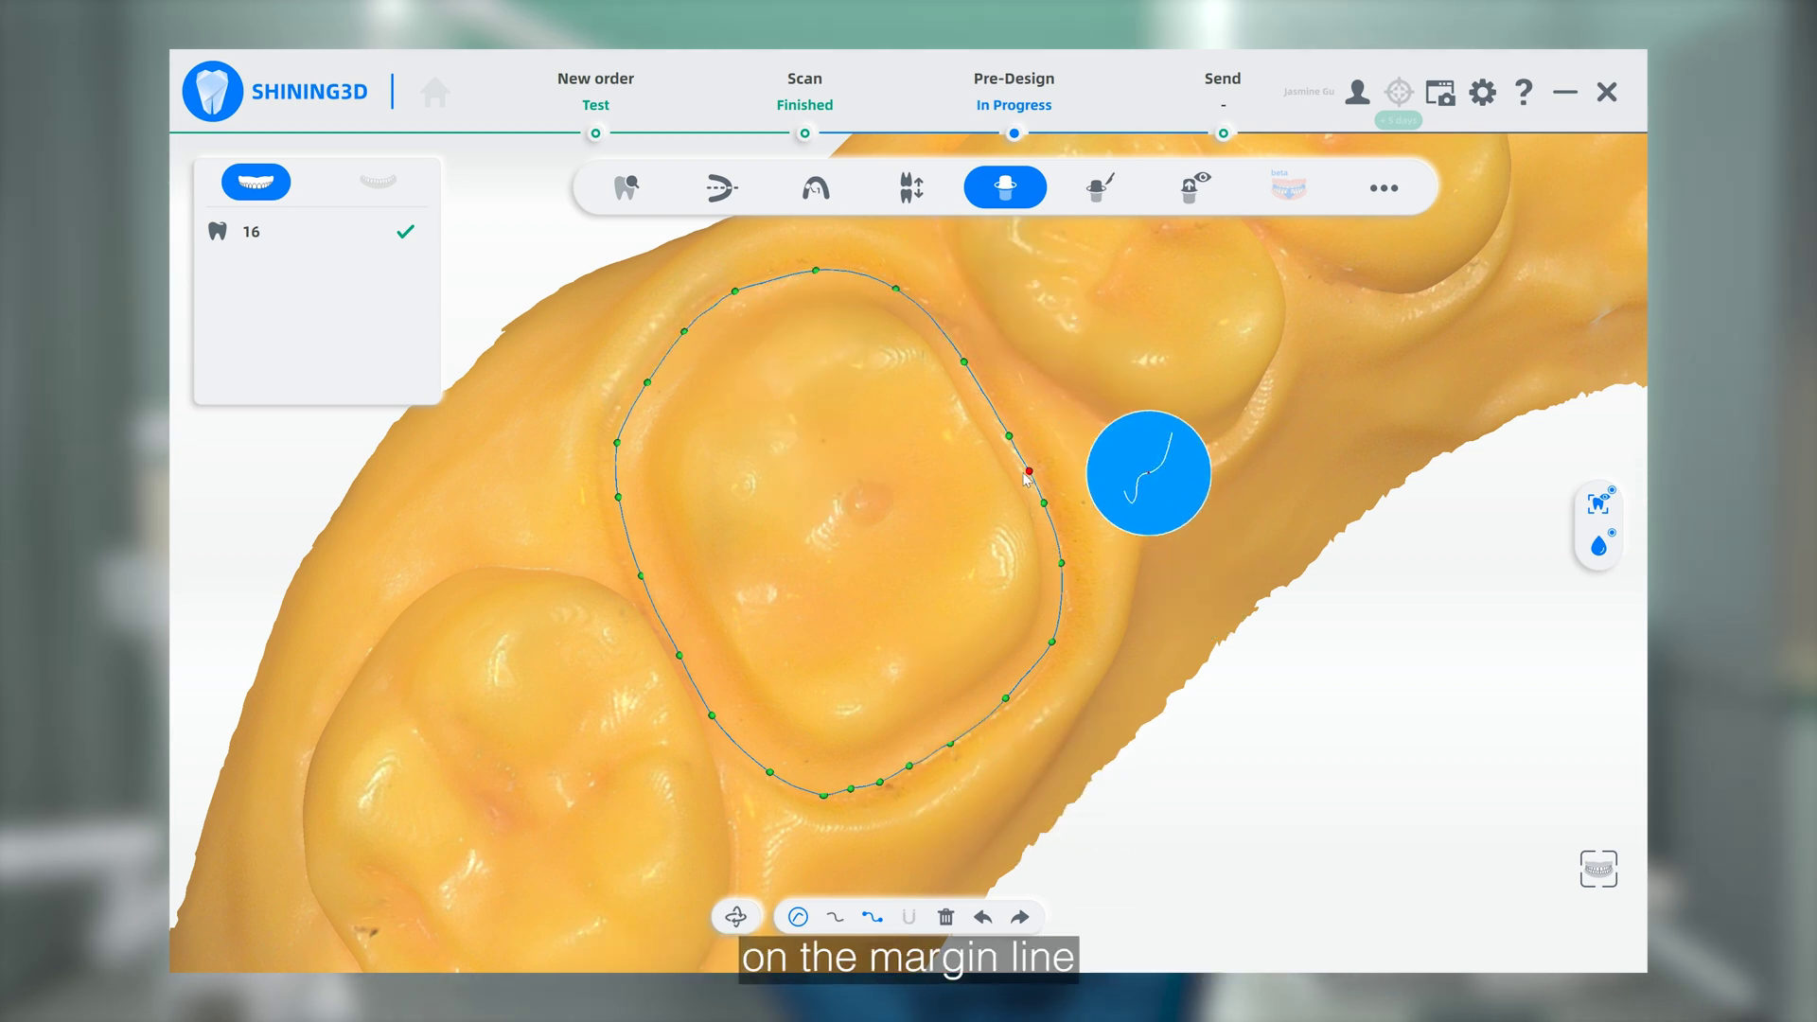
{"action": "mouse_move", "coordinate": [1031, 473]}
{"action": "left_mouse_down"}
{"action": "mouse_move", "coordinate": [1055, 462]}
{"action": "mouse_move", "coordinate": [1032, 466]}
{"action": "left_mouse_up"}
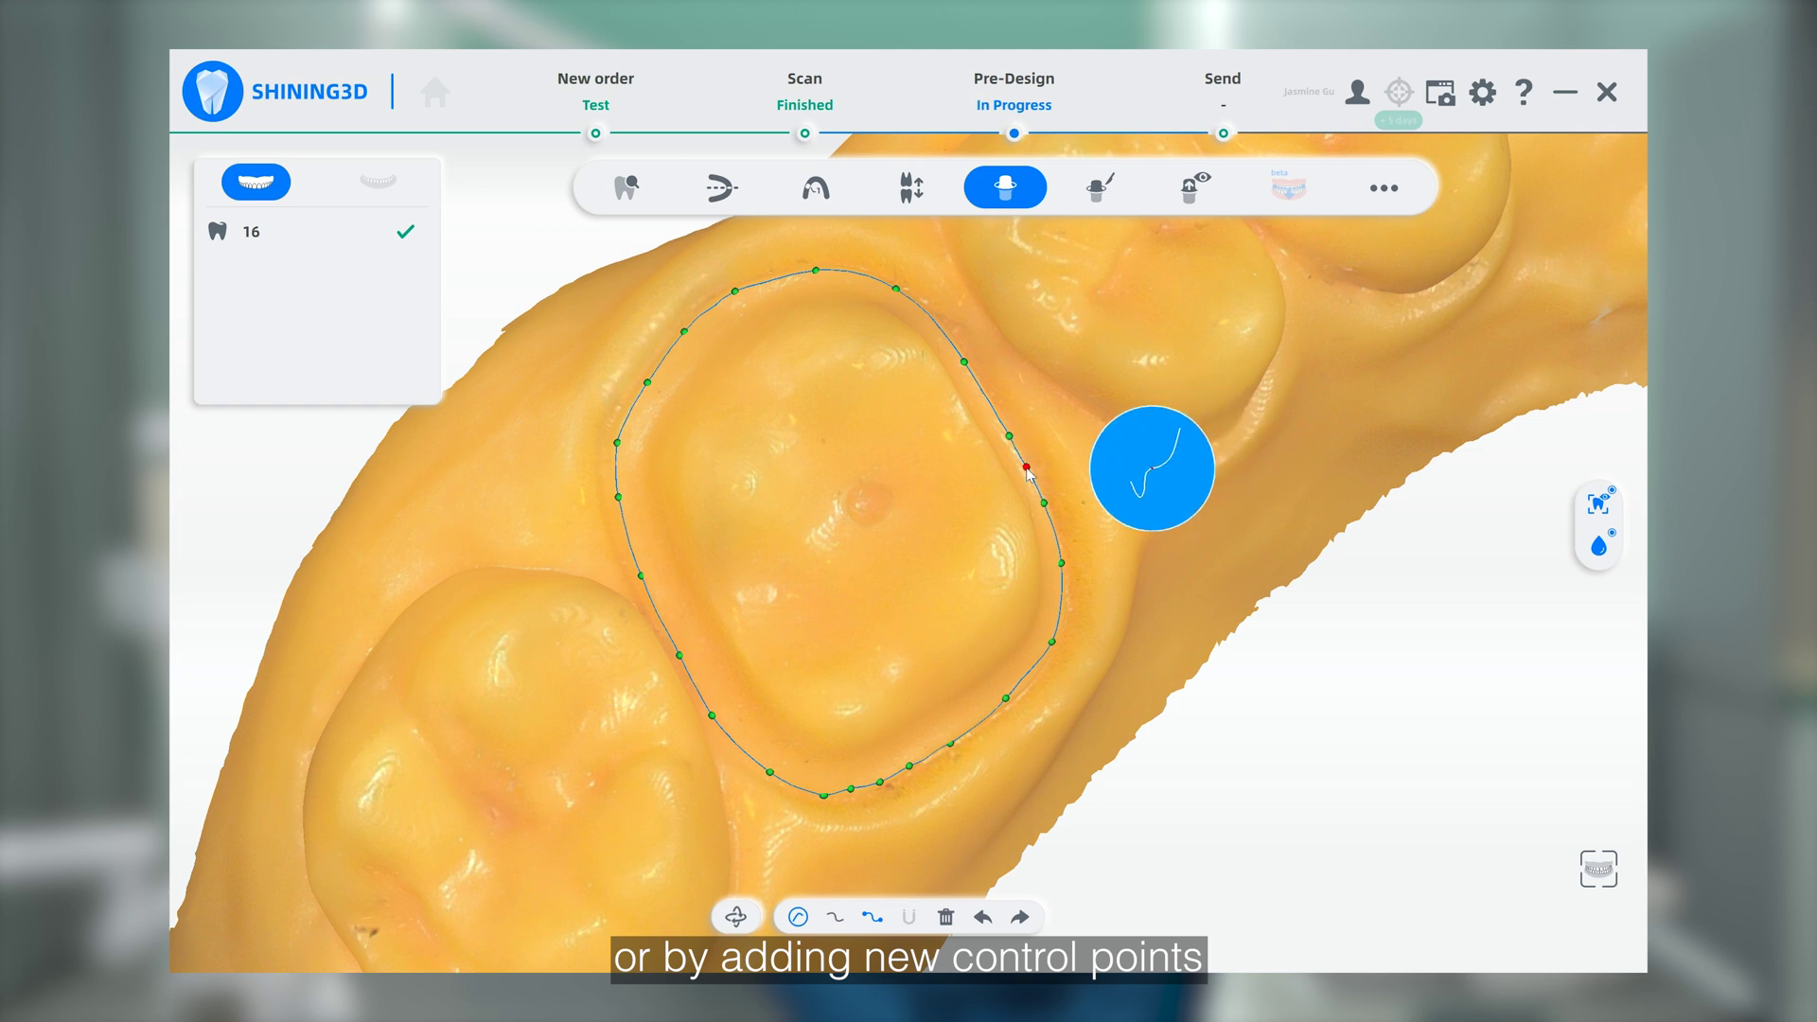
{"action": "left_click", "coordinate": [986, 403]}
{"action": "left_click", "coordinate": [850, 789]}
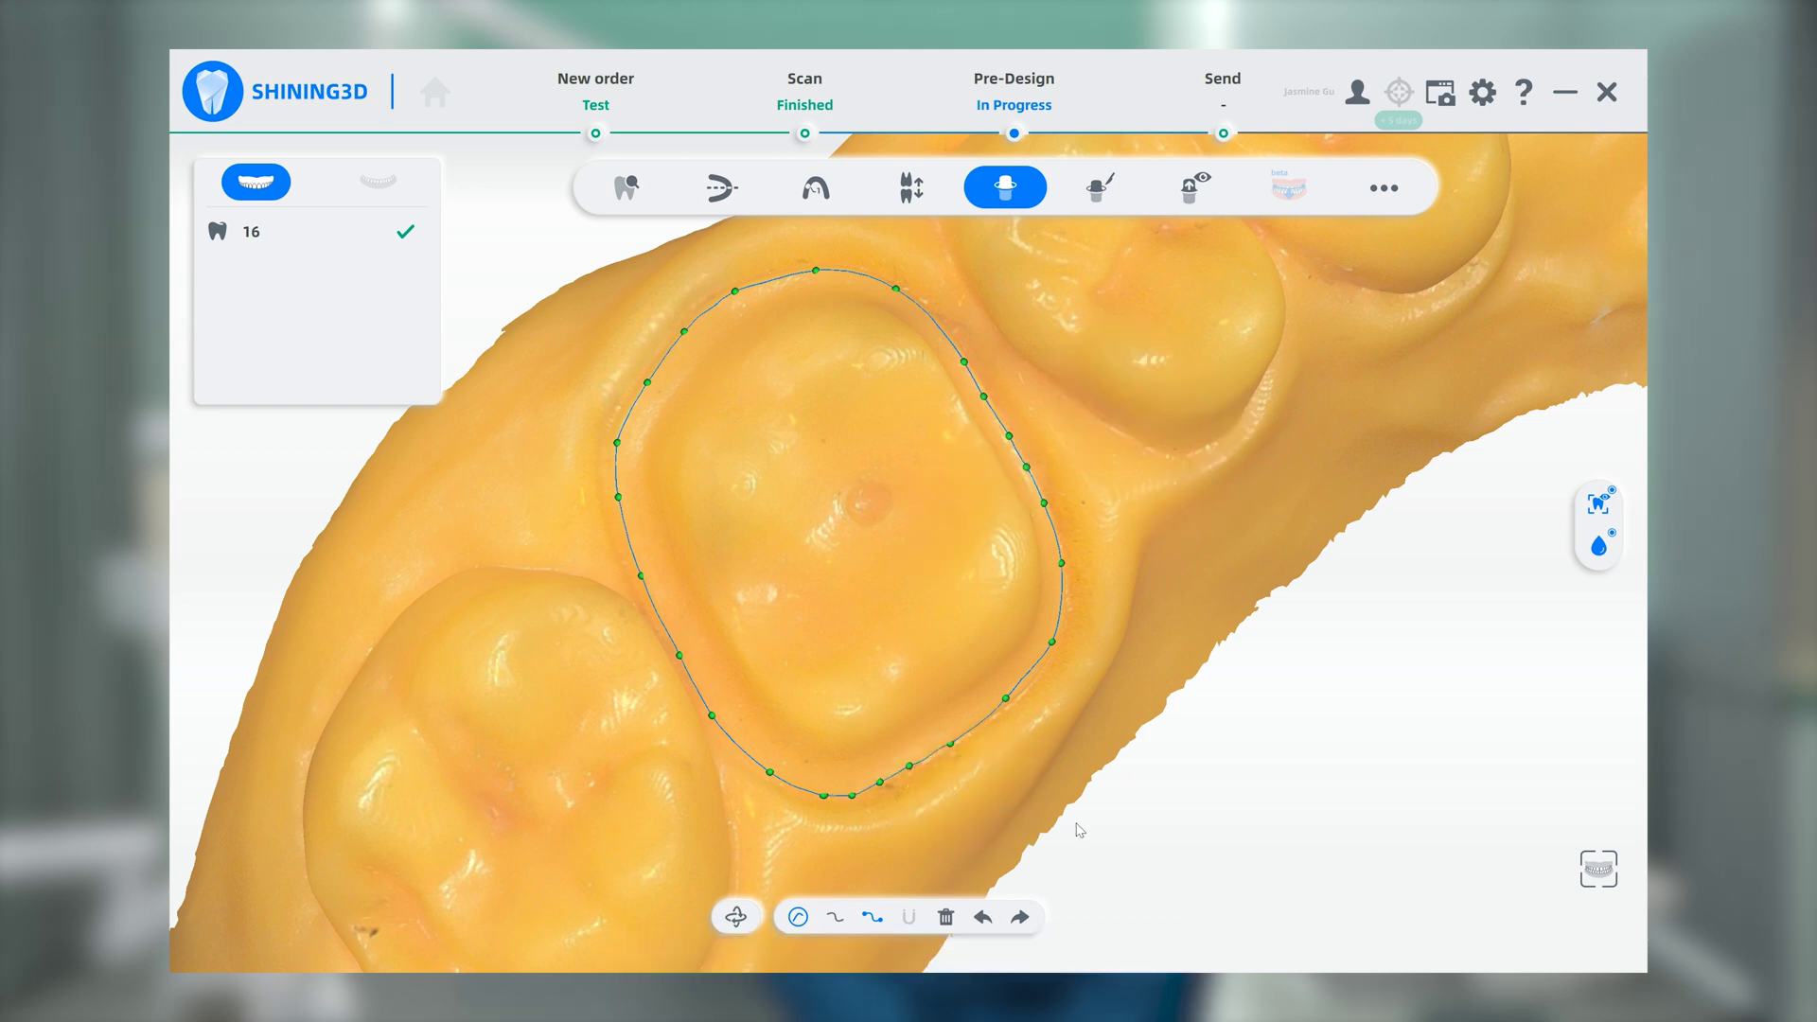
Enable the Magnetic switcher and place snapping margin points along the palatal and premolar-facing edges of tooth 16.
{"action": "left_click", "coordinate": [909, 918]}
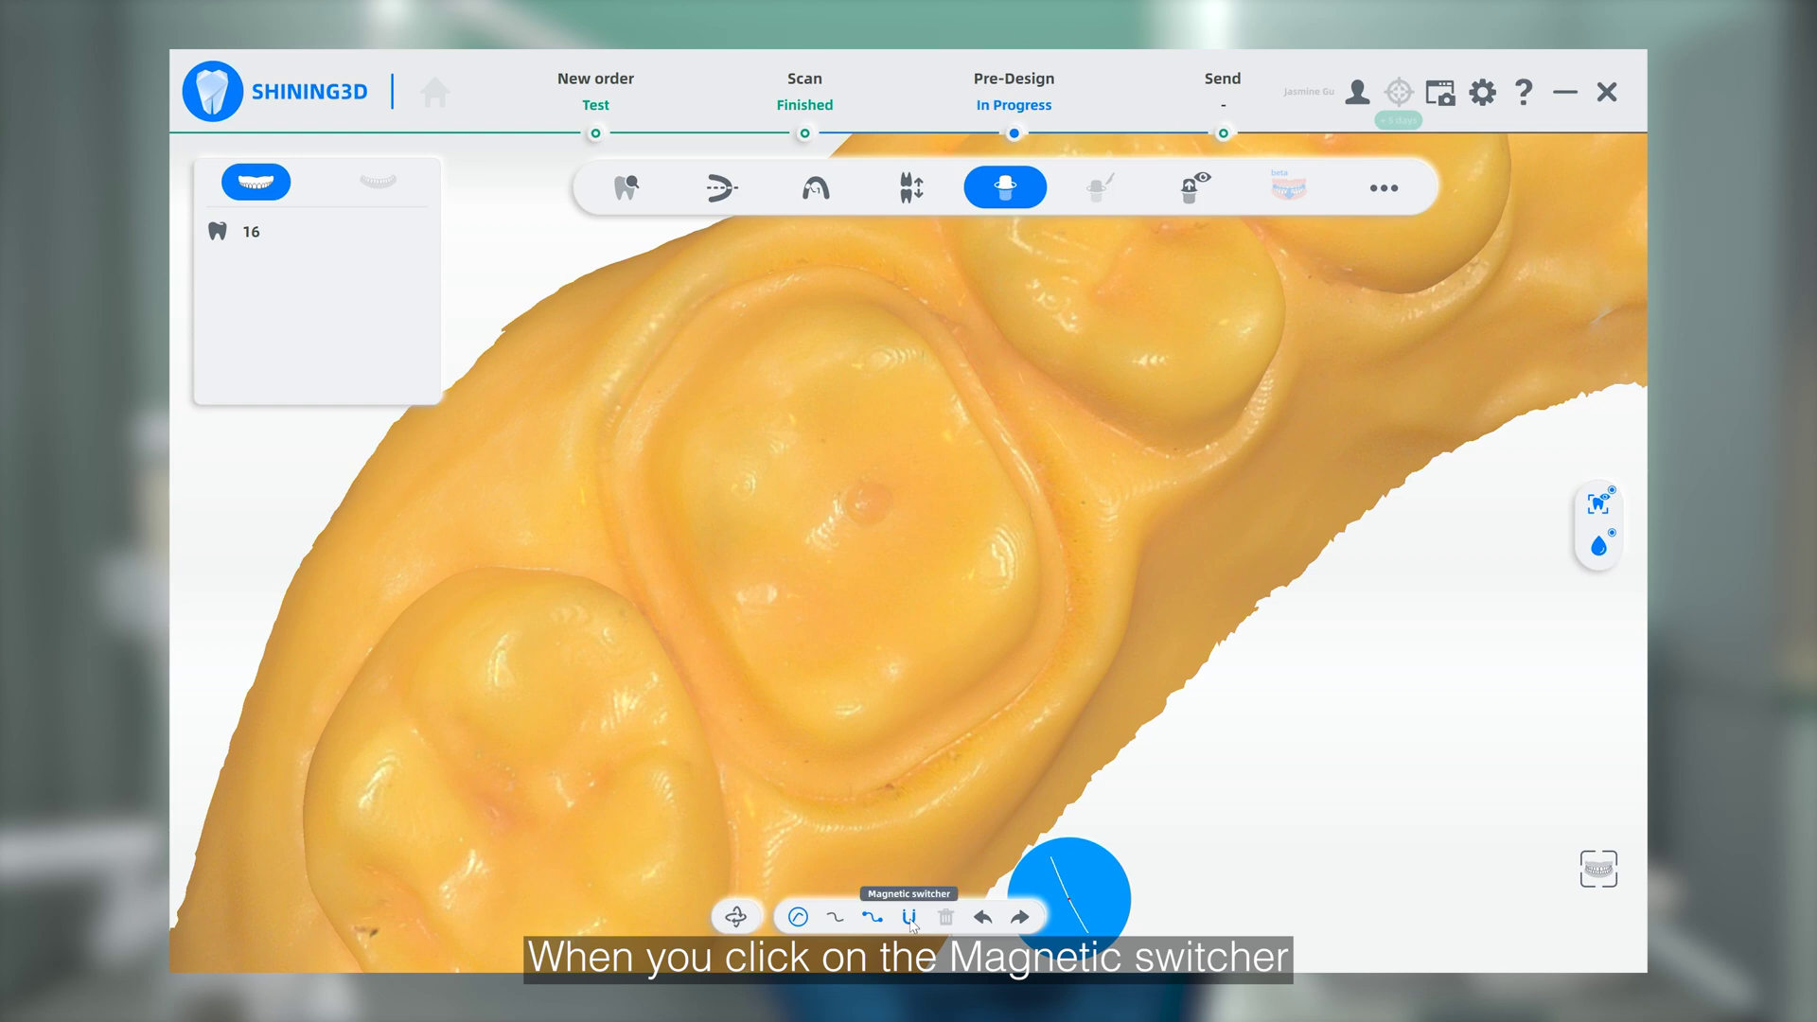
{"action": "left_click", "coordinate": [824, 798]}
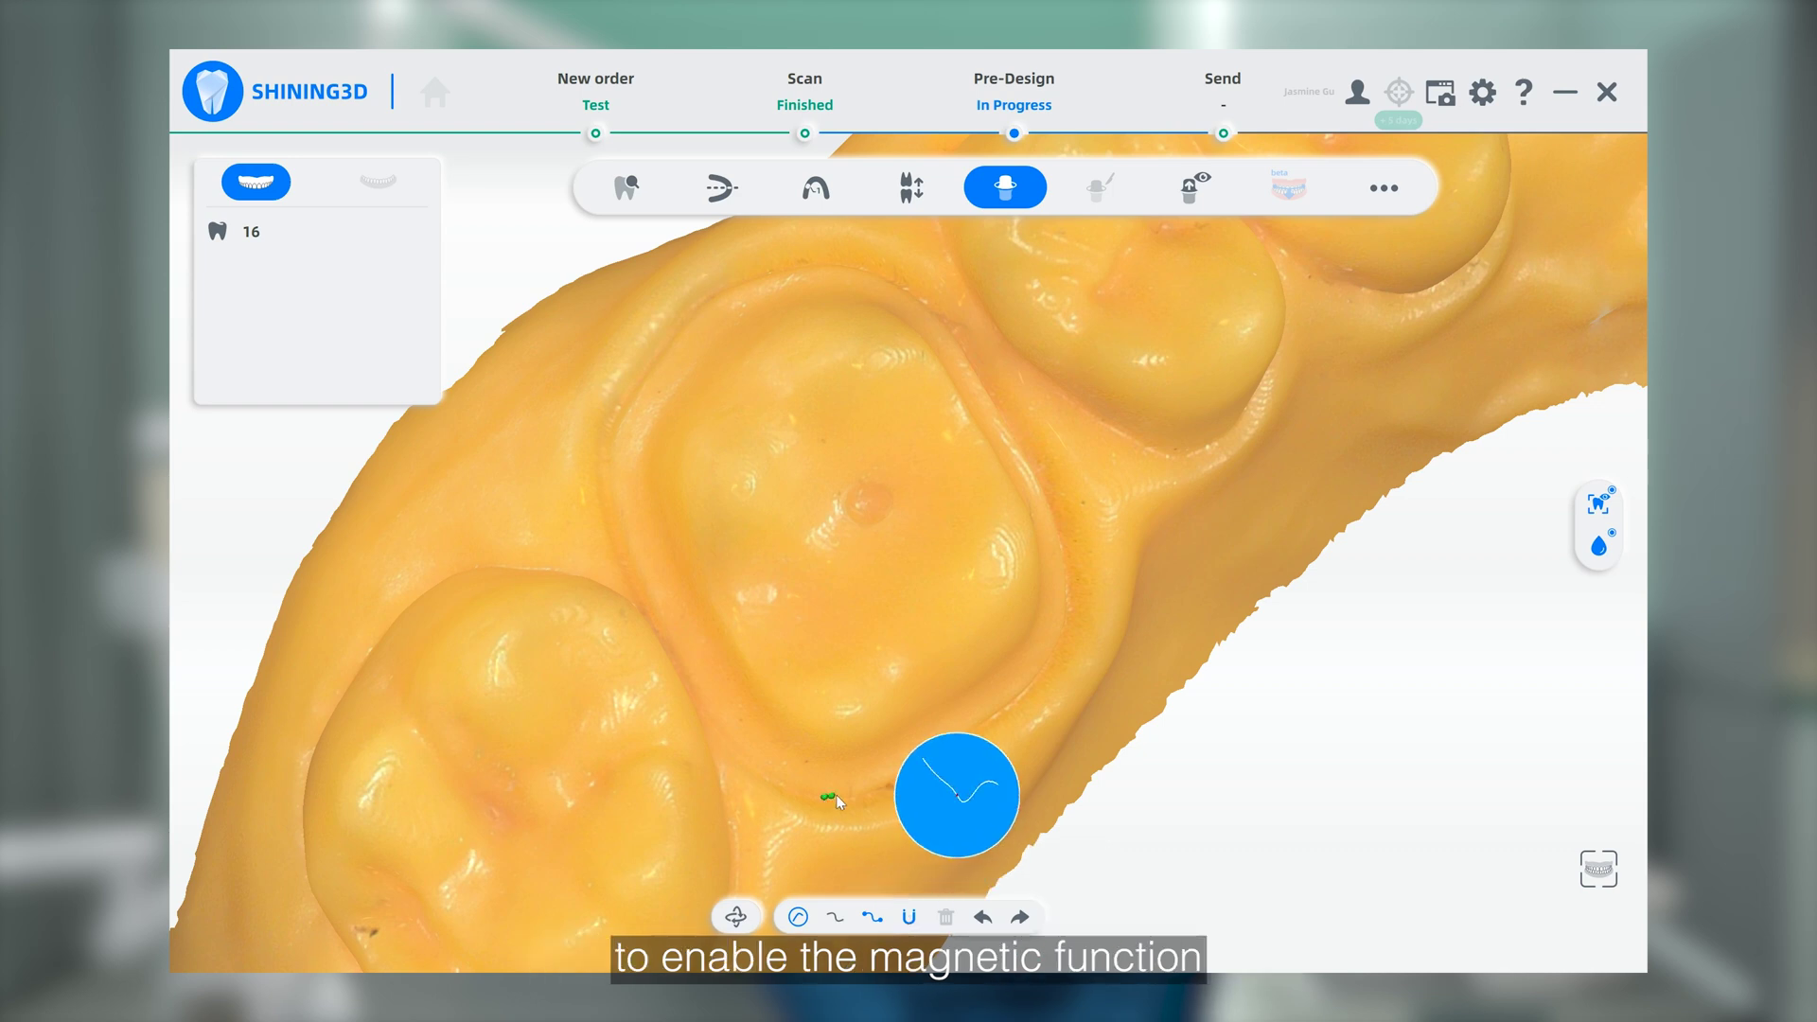
{"action": "left_click", "coordinate": [967, 729]}
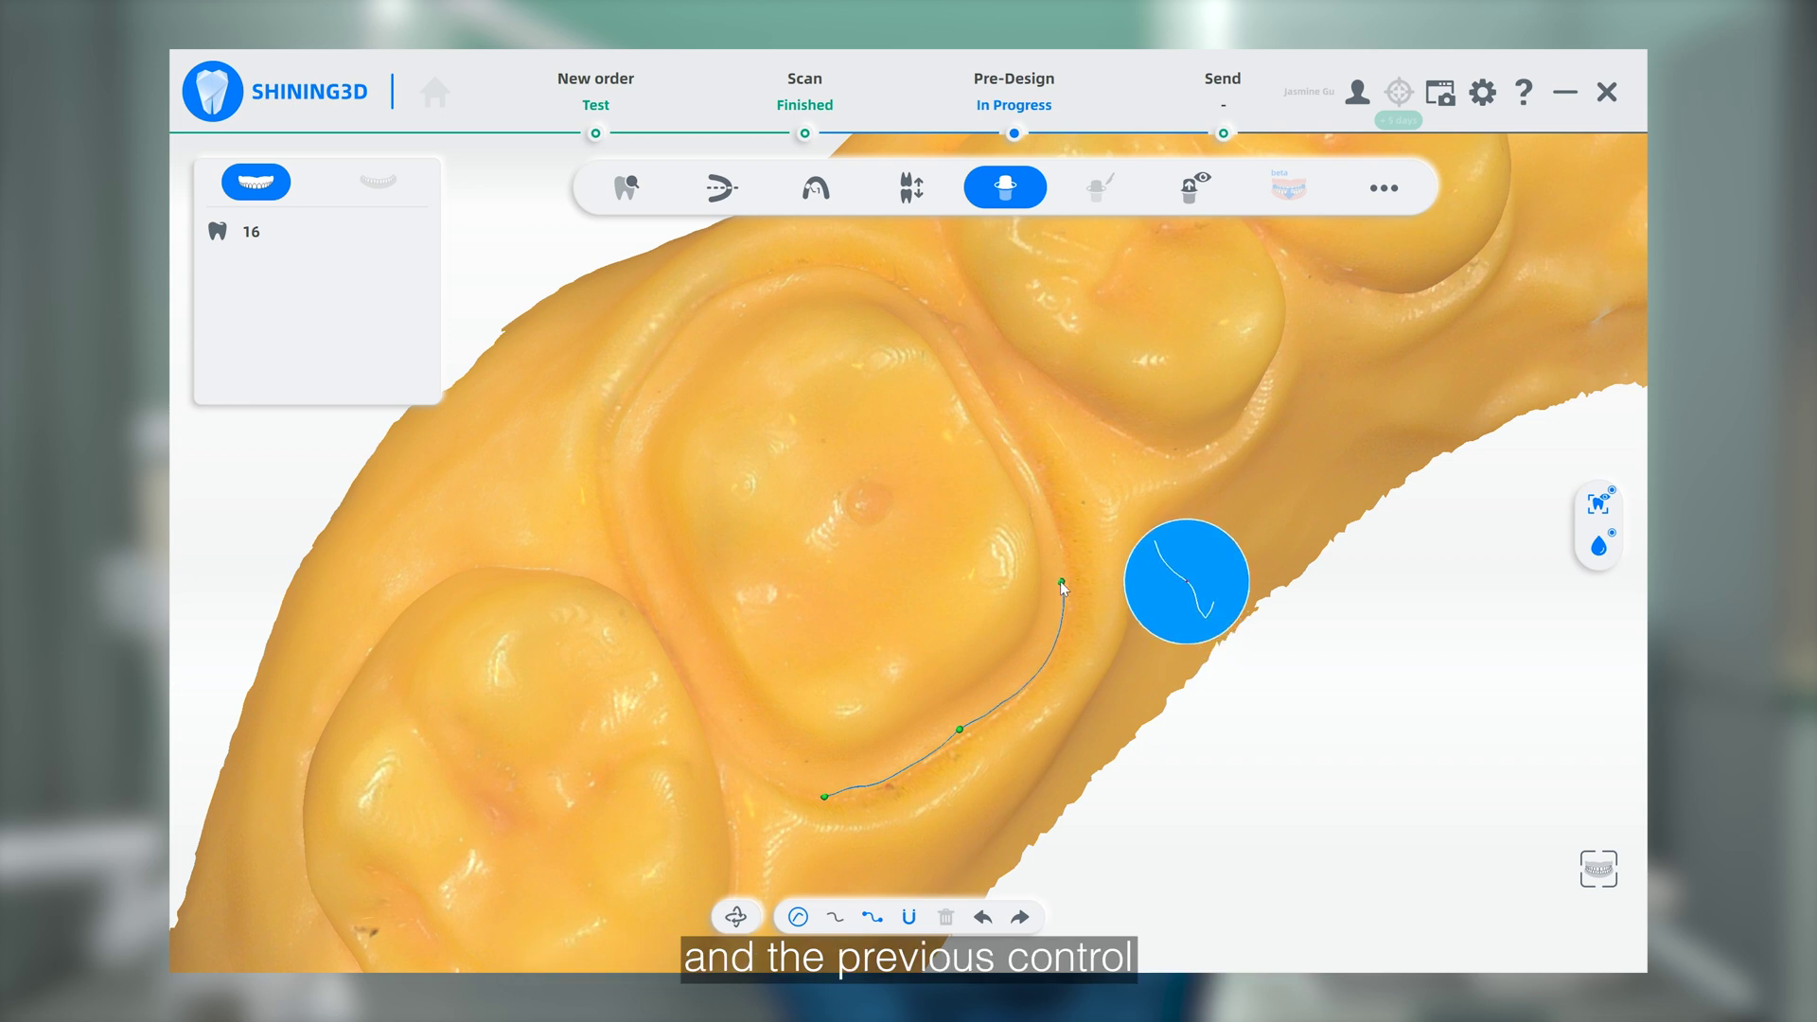
{"action": "left_click", "coordinate": [1062, 581]}
{"action": "left_click", "coordinate": [1005, 436]}
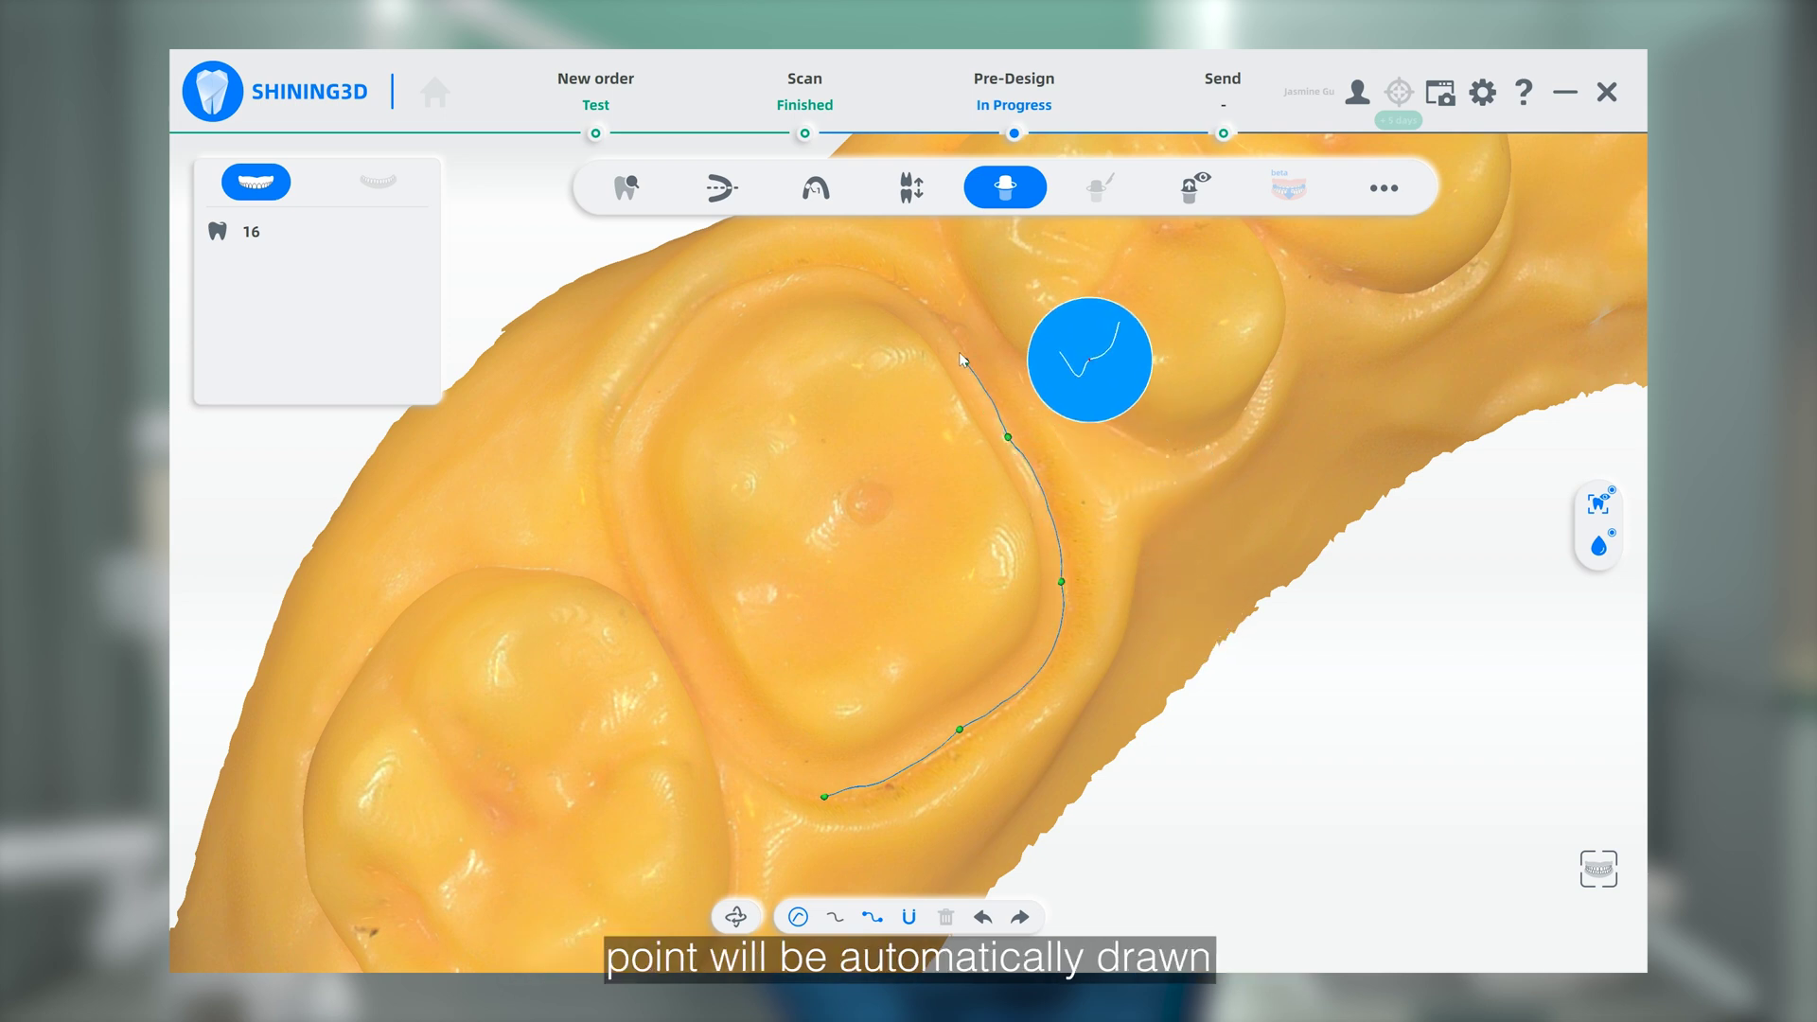
{"action": "left_click", "coordinate": [953, 343]}
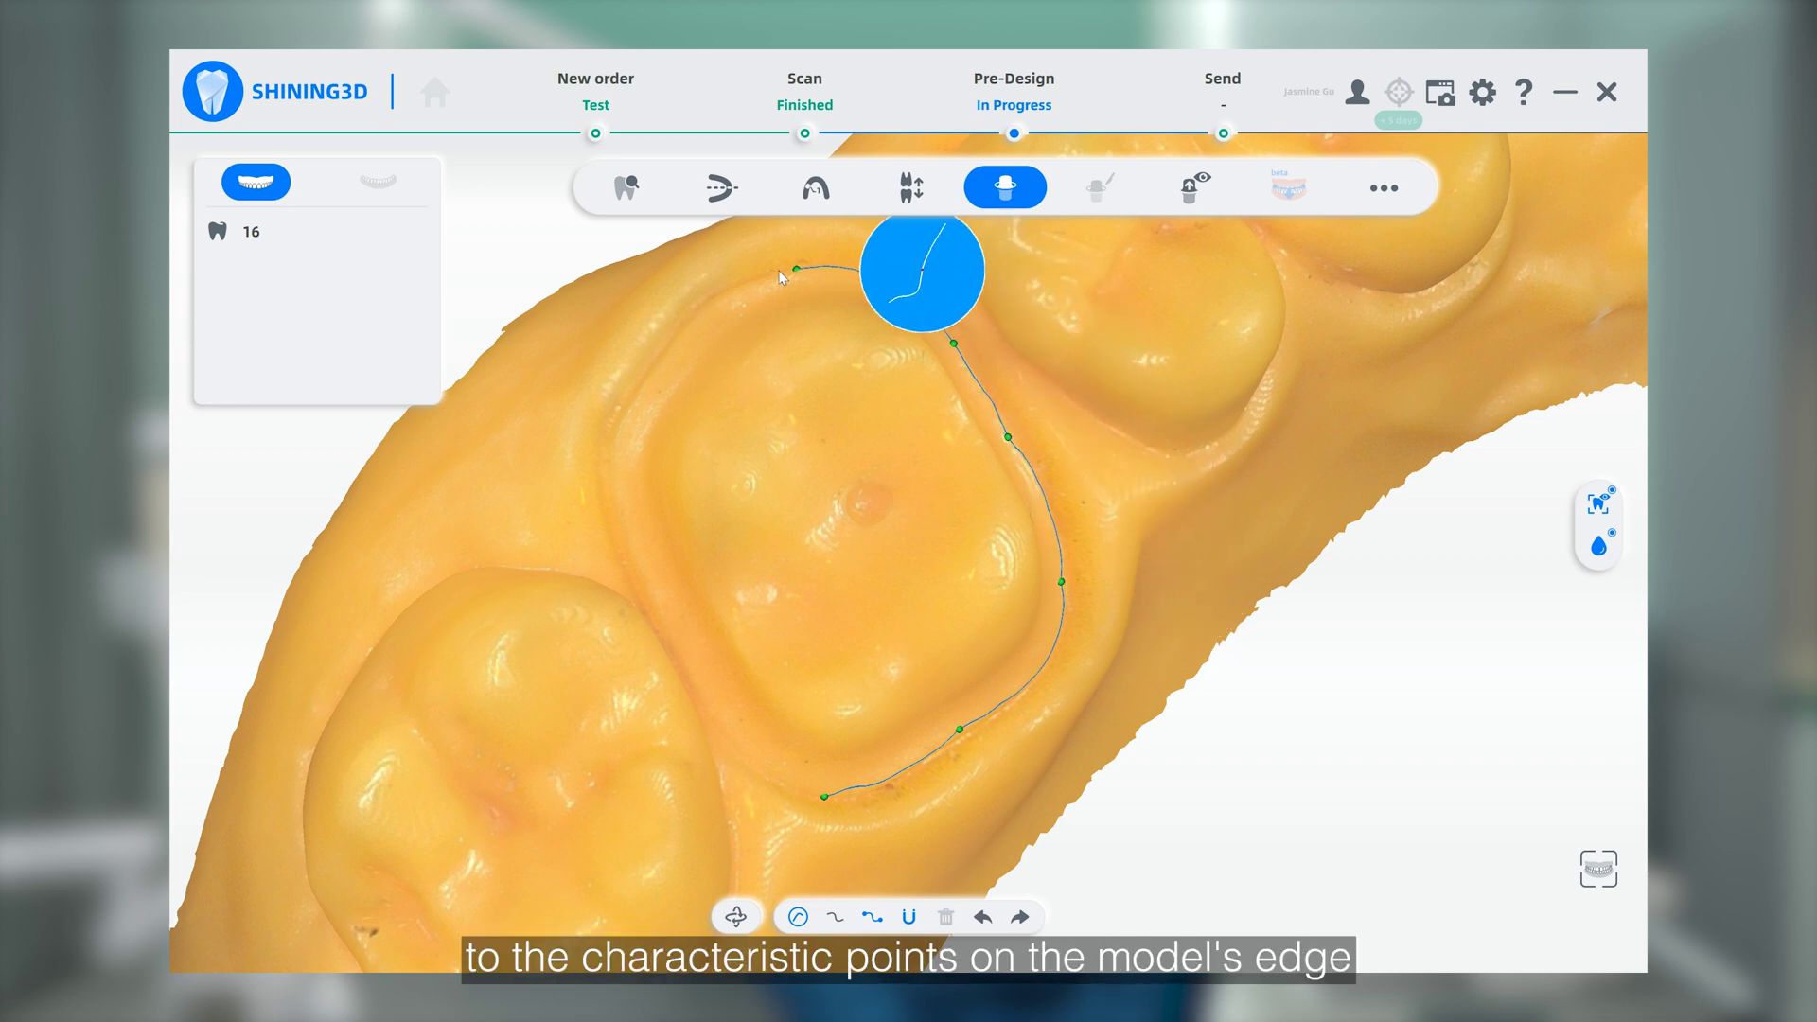
Continue the magnetic margin line along the cheek-side edge and the edge facing the rear molar, back towards its starting point.
{"action": "left_click", "coordinate": [666, 361]}
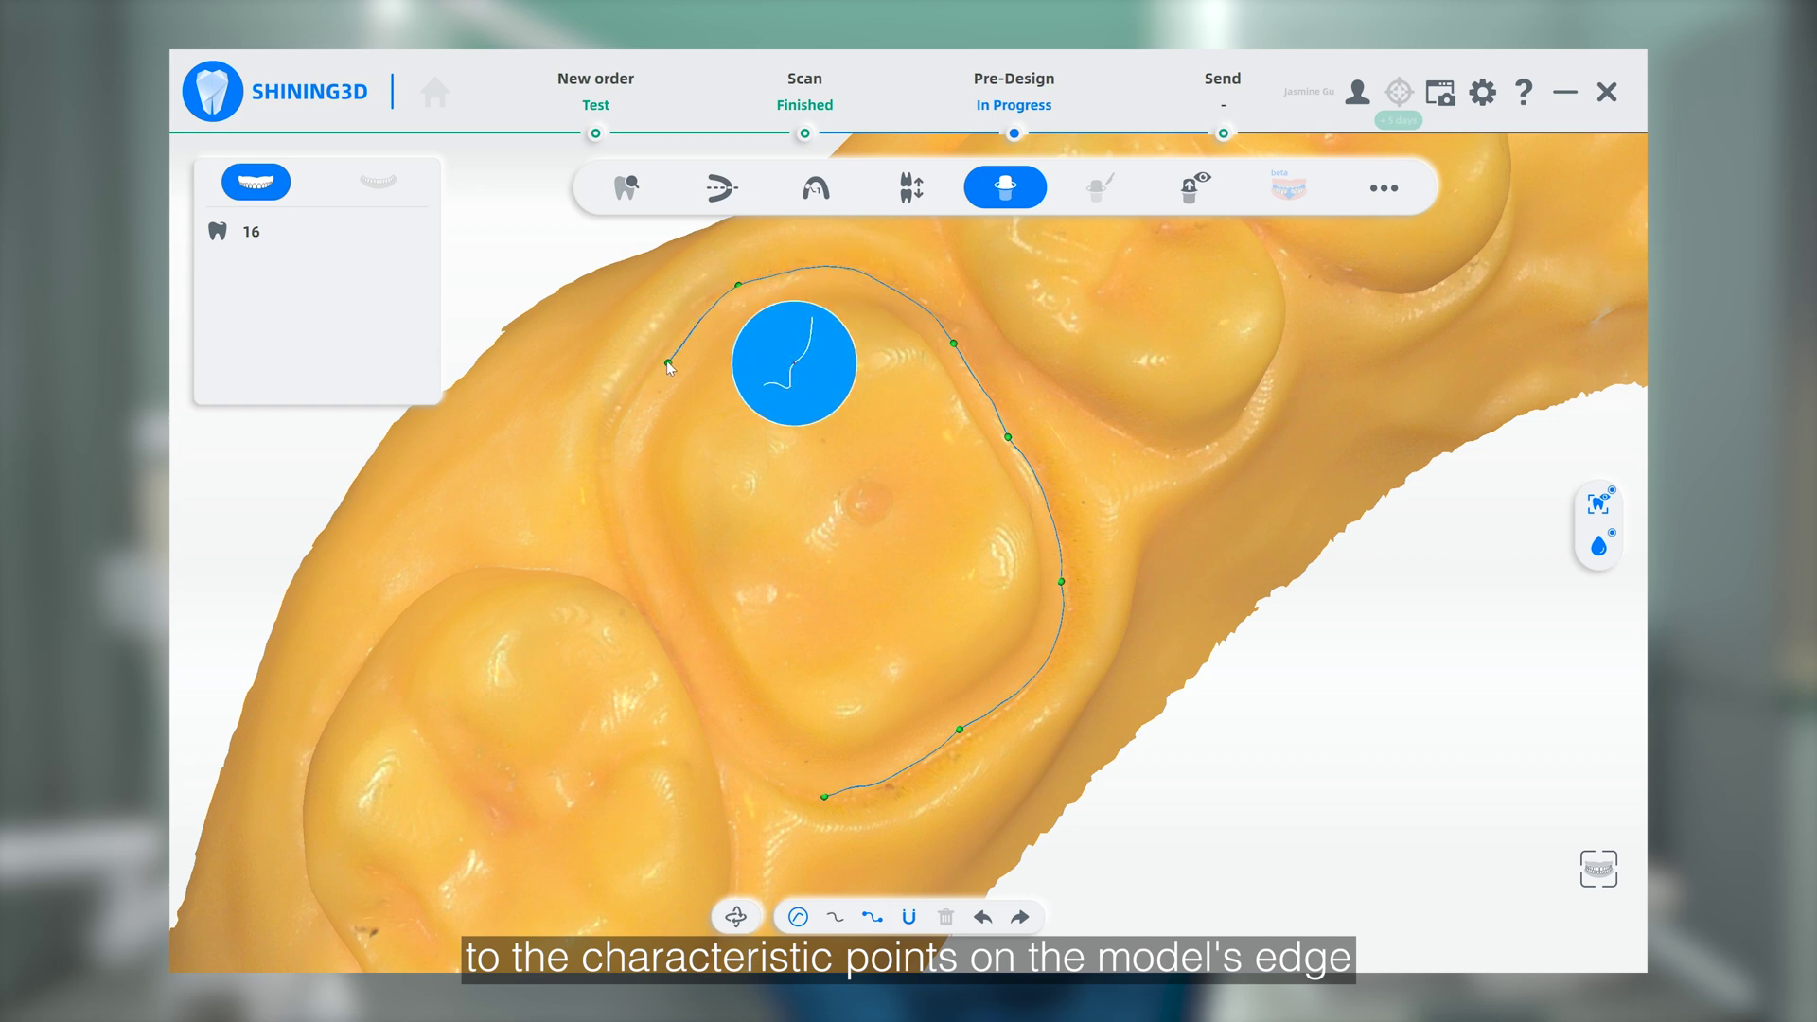
{"action": "left_click", "coordinate": [614, 461]}
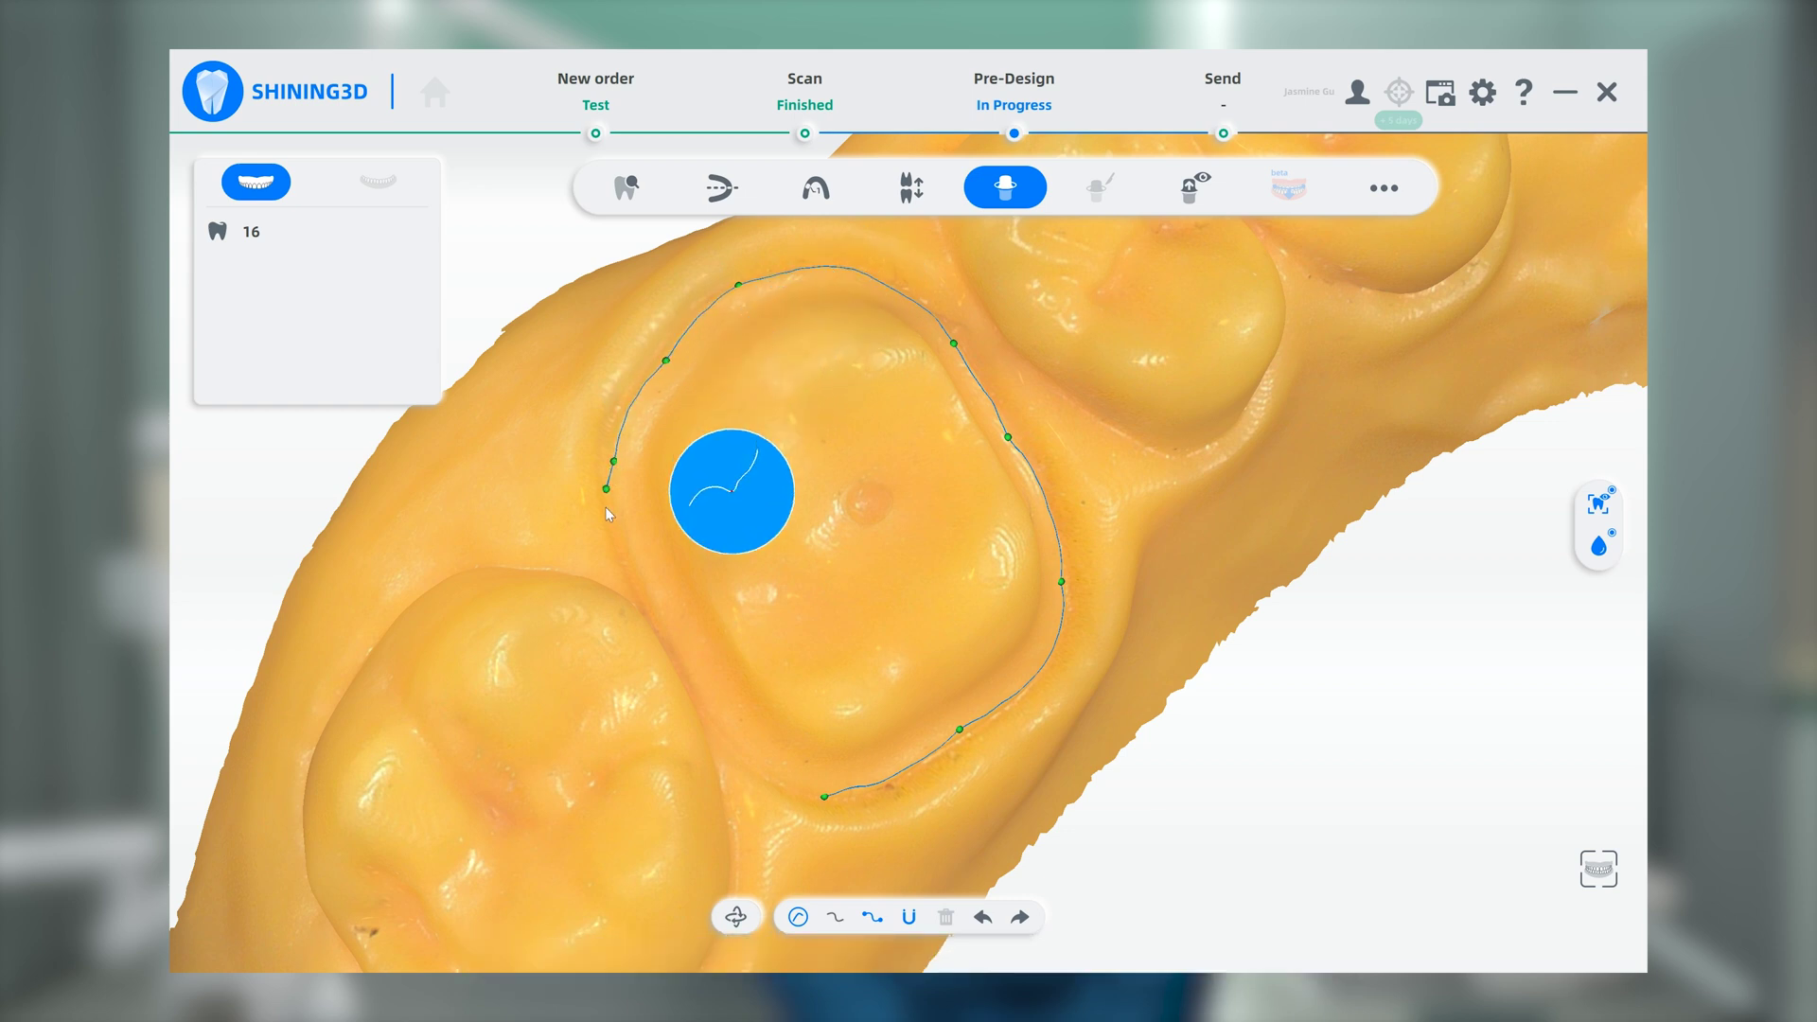
{"action": "left_click", "coordinate": [652, 597]}
{"action": "left_click", "coordinate": [707, 703]}
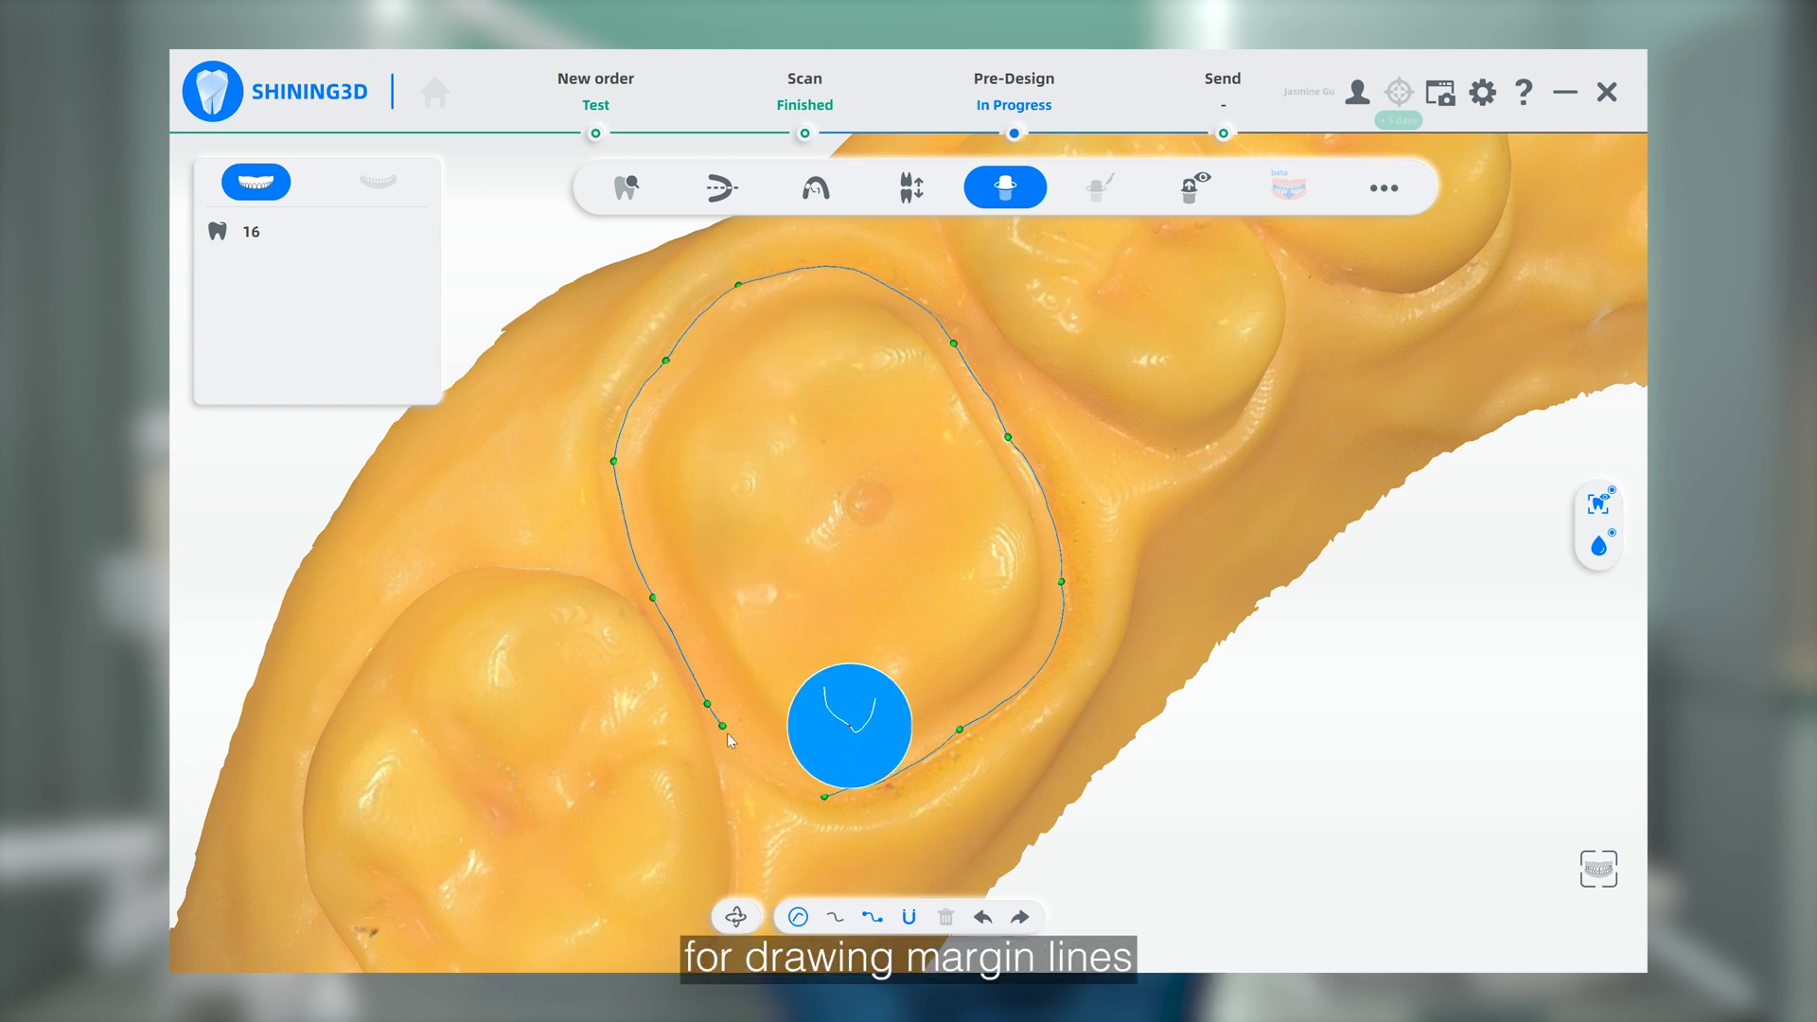
{"action": "left_click", "coordinate": [766, 773]}
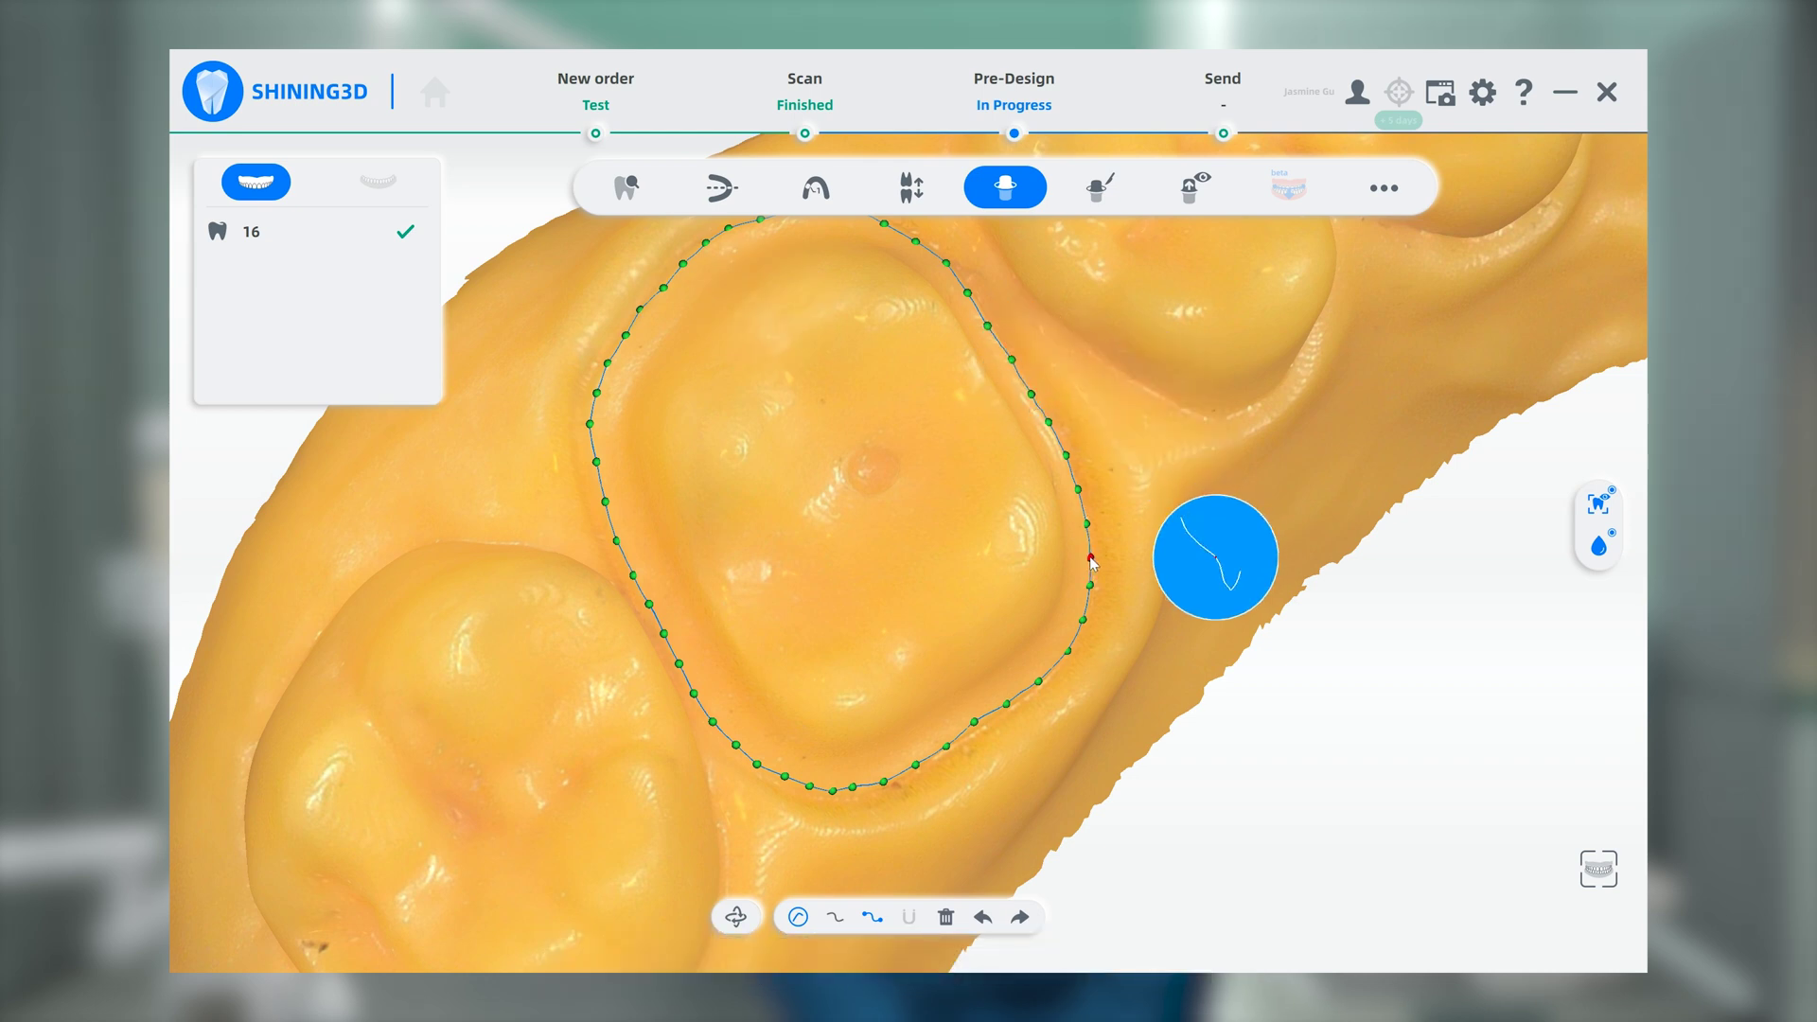
Examine the closed margin line of tooth 16 at different magnifications and from several angles.
{"action": "scroll", "coordinate": [1097, 530], "scroll_direction": "down", "scroll_amount": 5}
{"action": "scroll", "coordinate": [872, 521], "scroll_direction": "down", "scroll_amount": 2}
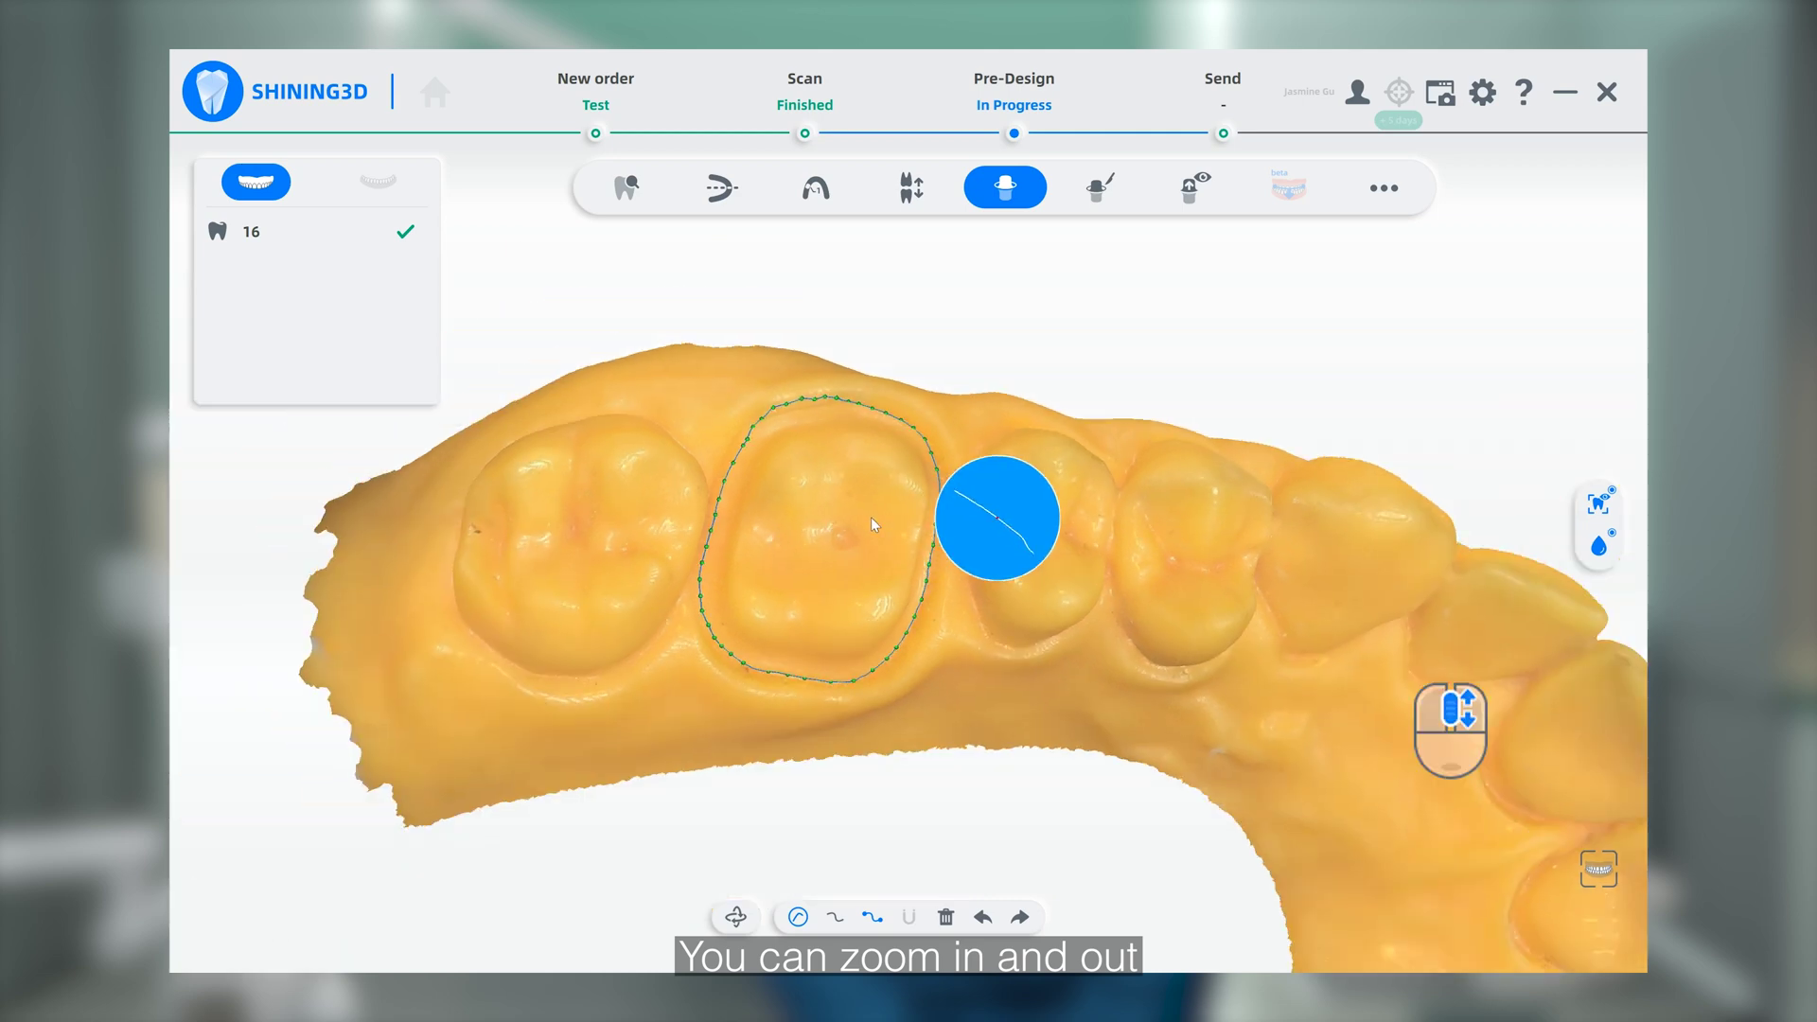
{"action": "scroll", "coordinate": [871, 517], "scroll_direction": "up", "scroll_amount": 4}
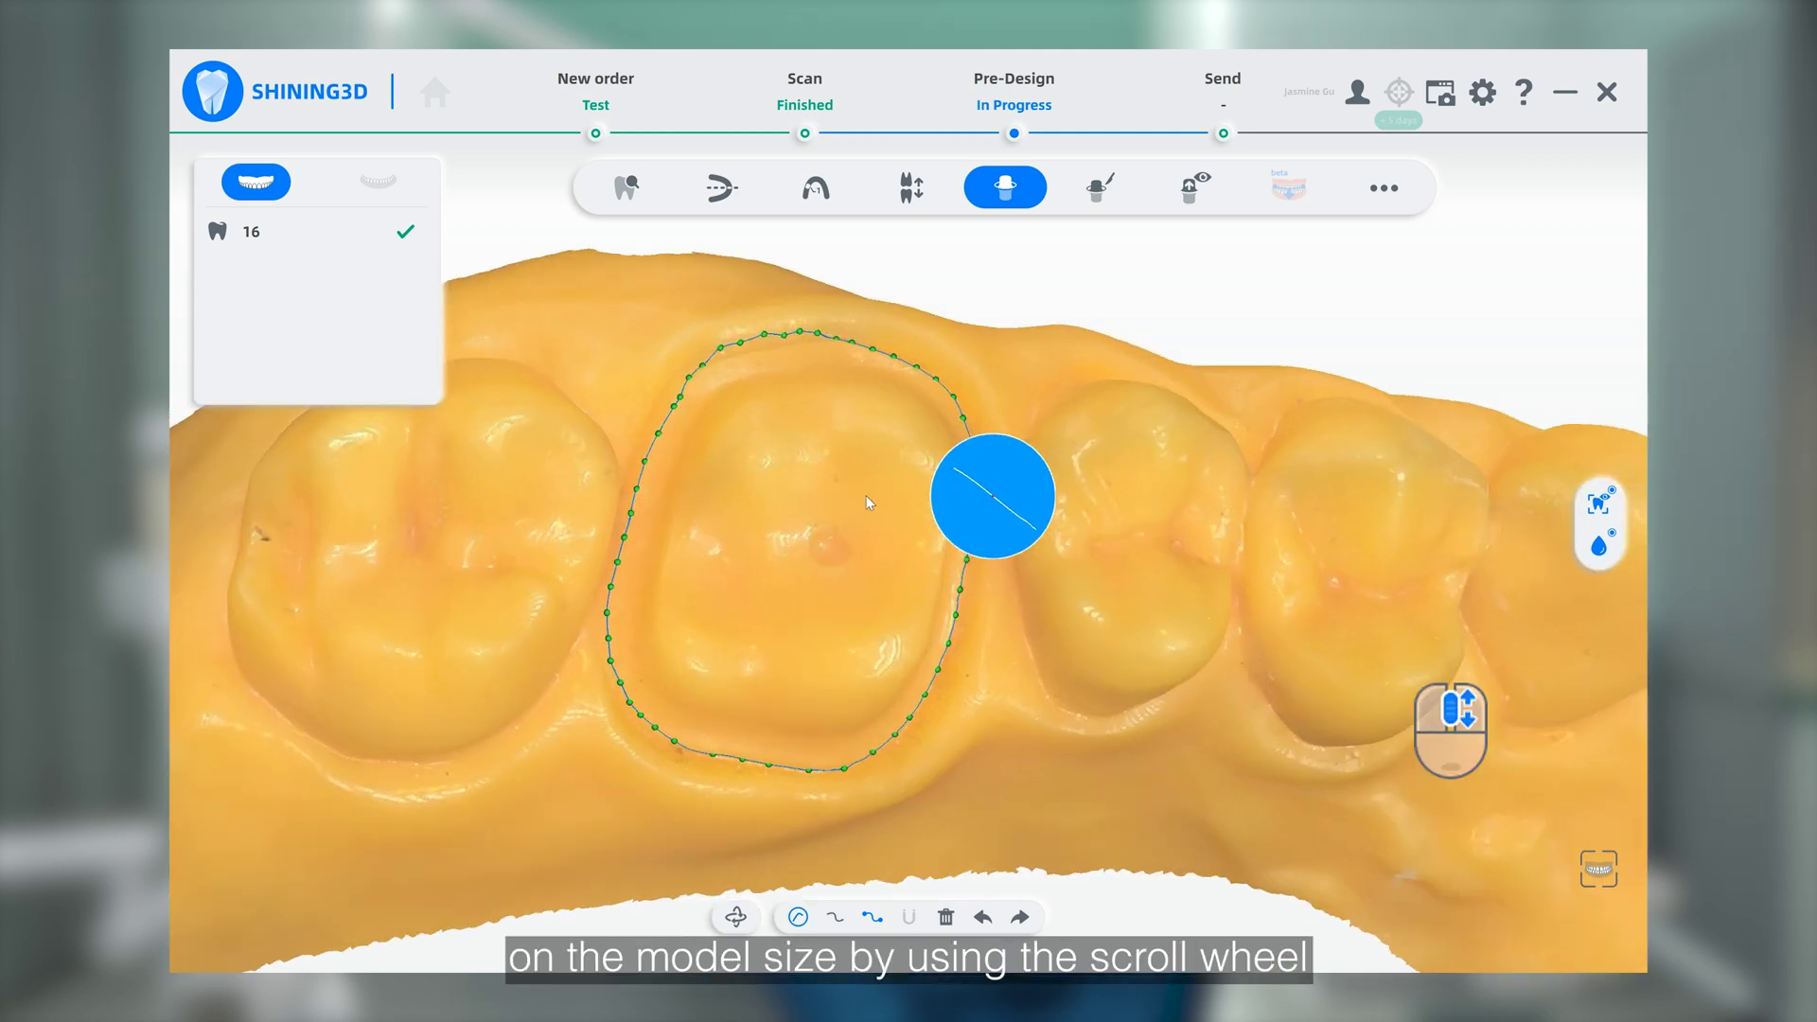
{"action": "scroll", "coordinate": [867, 499], "scroll_direction": "up", "scroll_amount": 4}
{"action": "middle_click_drag", "start_coordinate": [853, 317], "coordinate": [853, 454]}
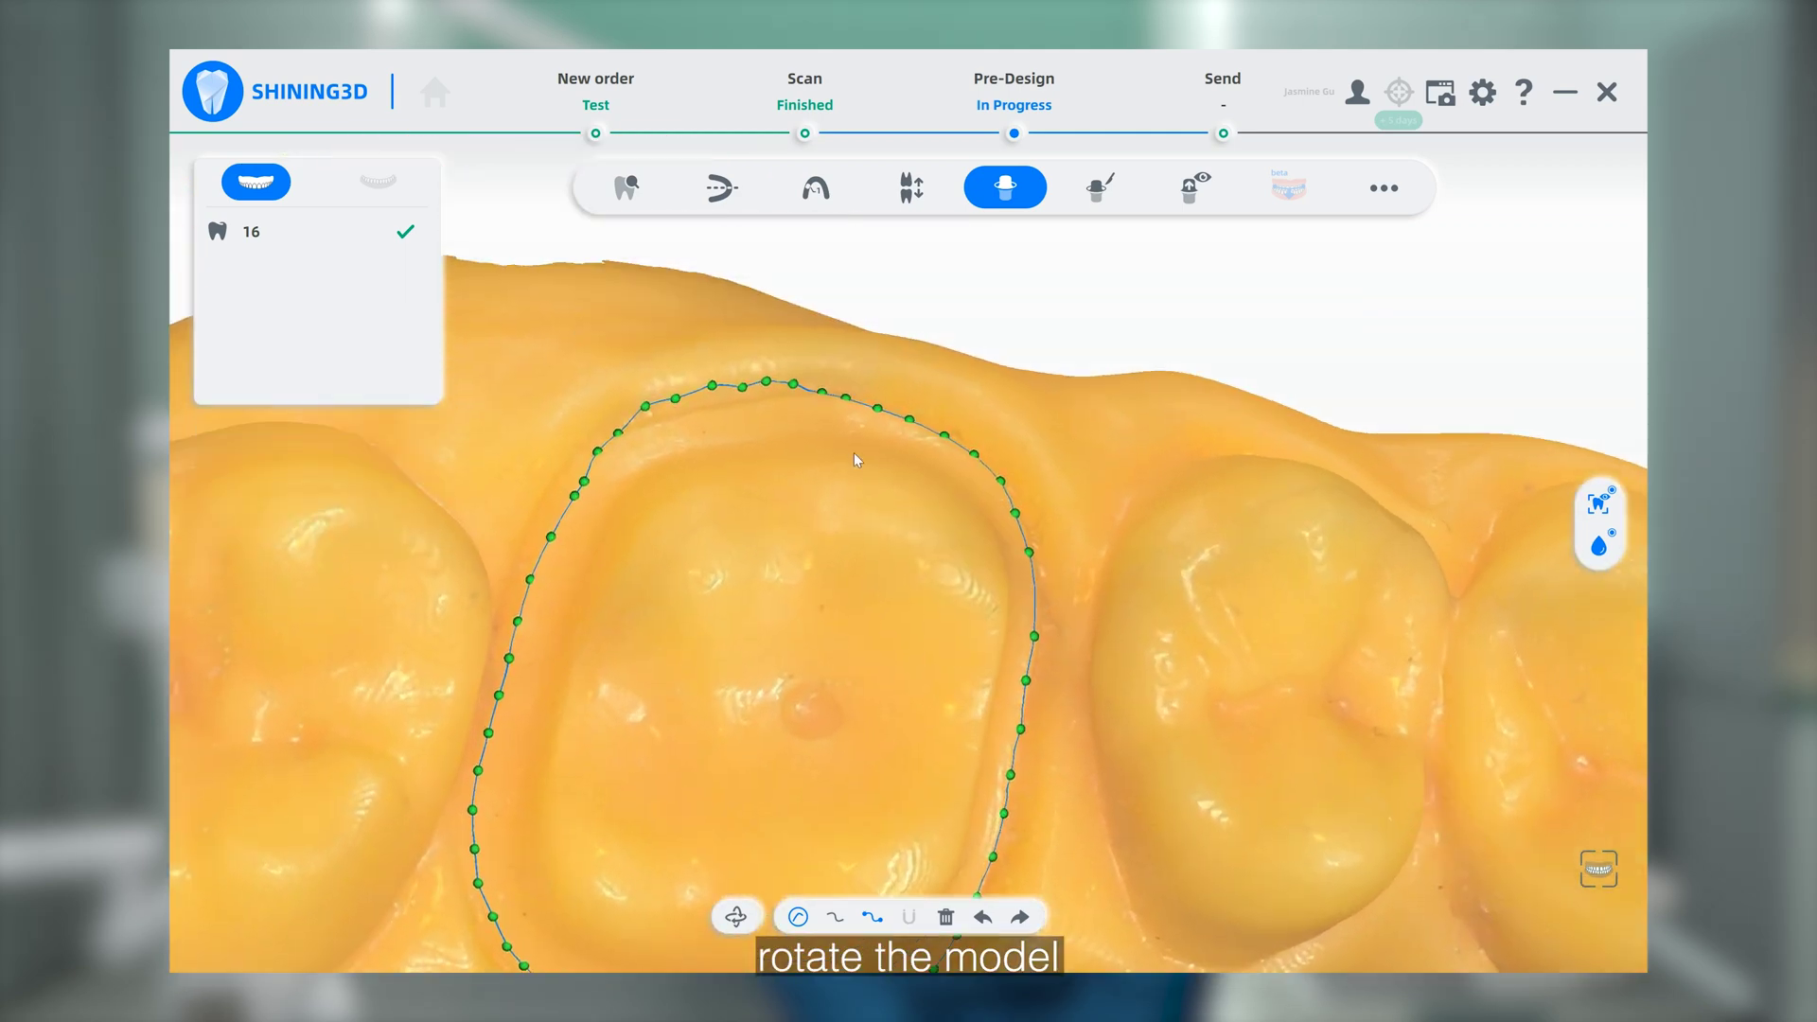
{"action": "right_click_drag", "start_coordinate": [853, 460], "coordinate": [789, 475]}
{"action": "scroll", "coordinate": [673, 490], "scroll_direction": "up", "scroll_amount": 2}
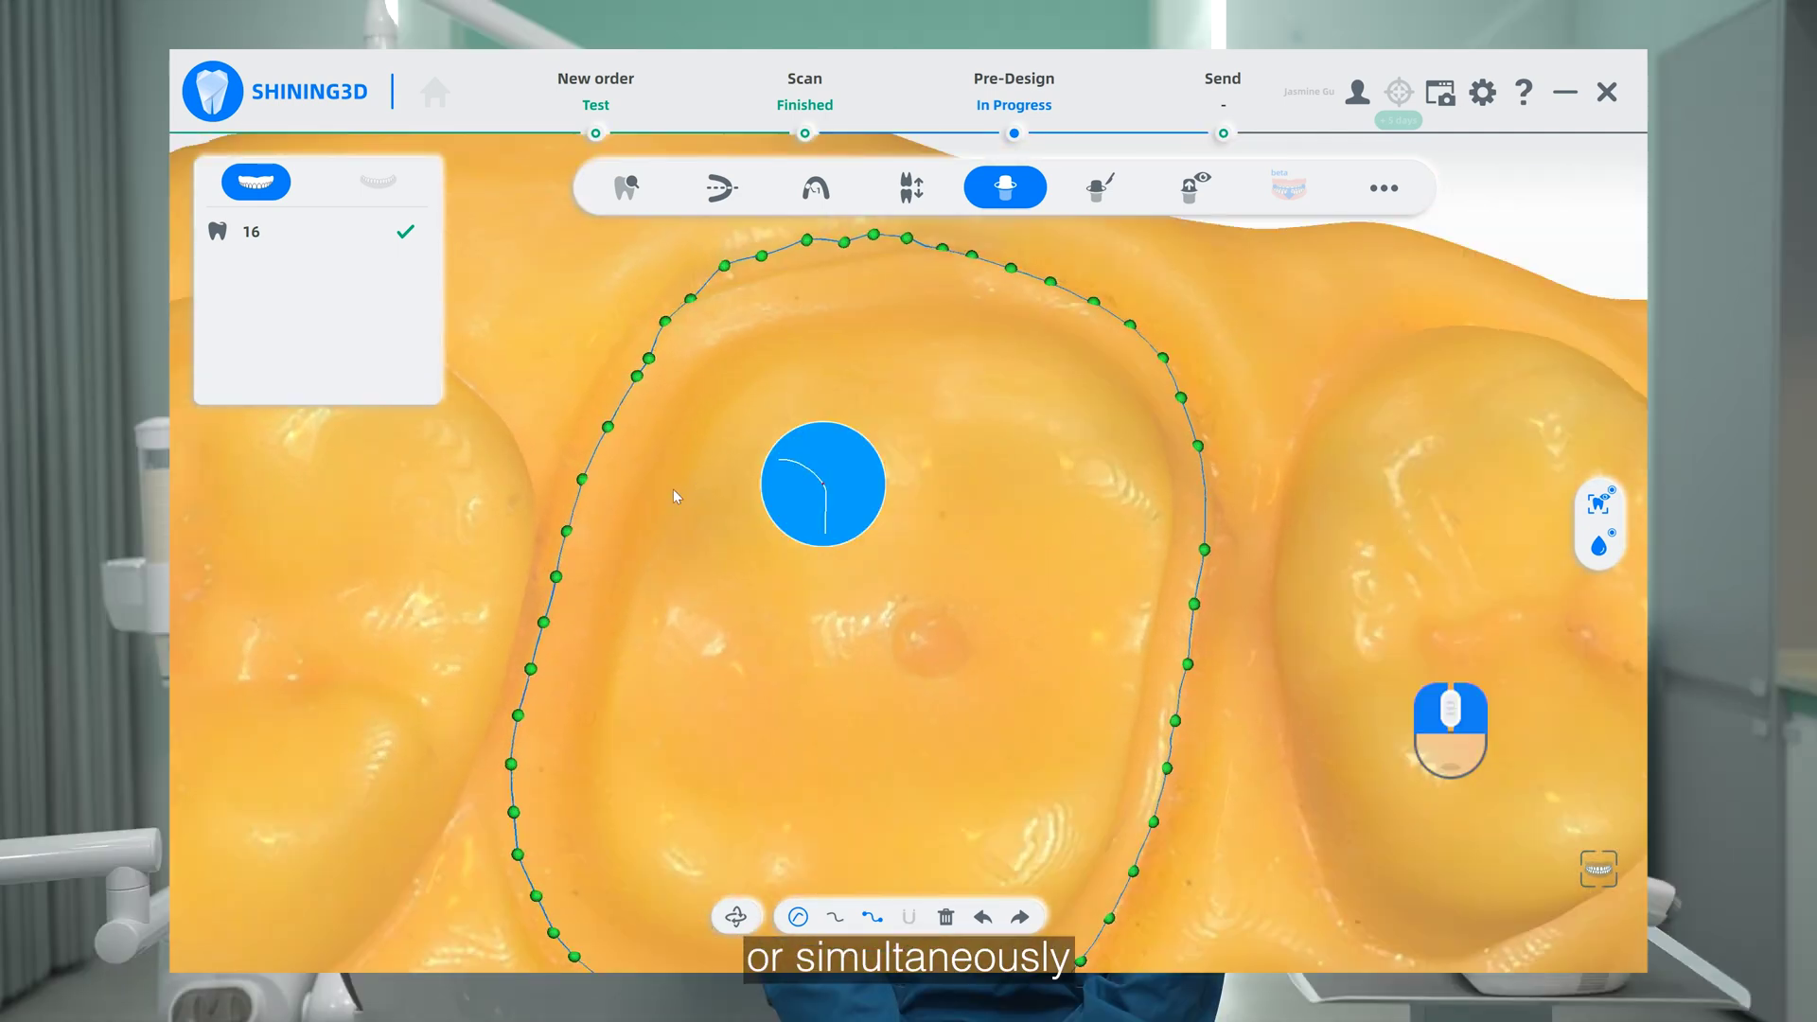
{"action": "right_click_drag", "start_coordinate": [673, 491], "coordinate": [1116, 627]}
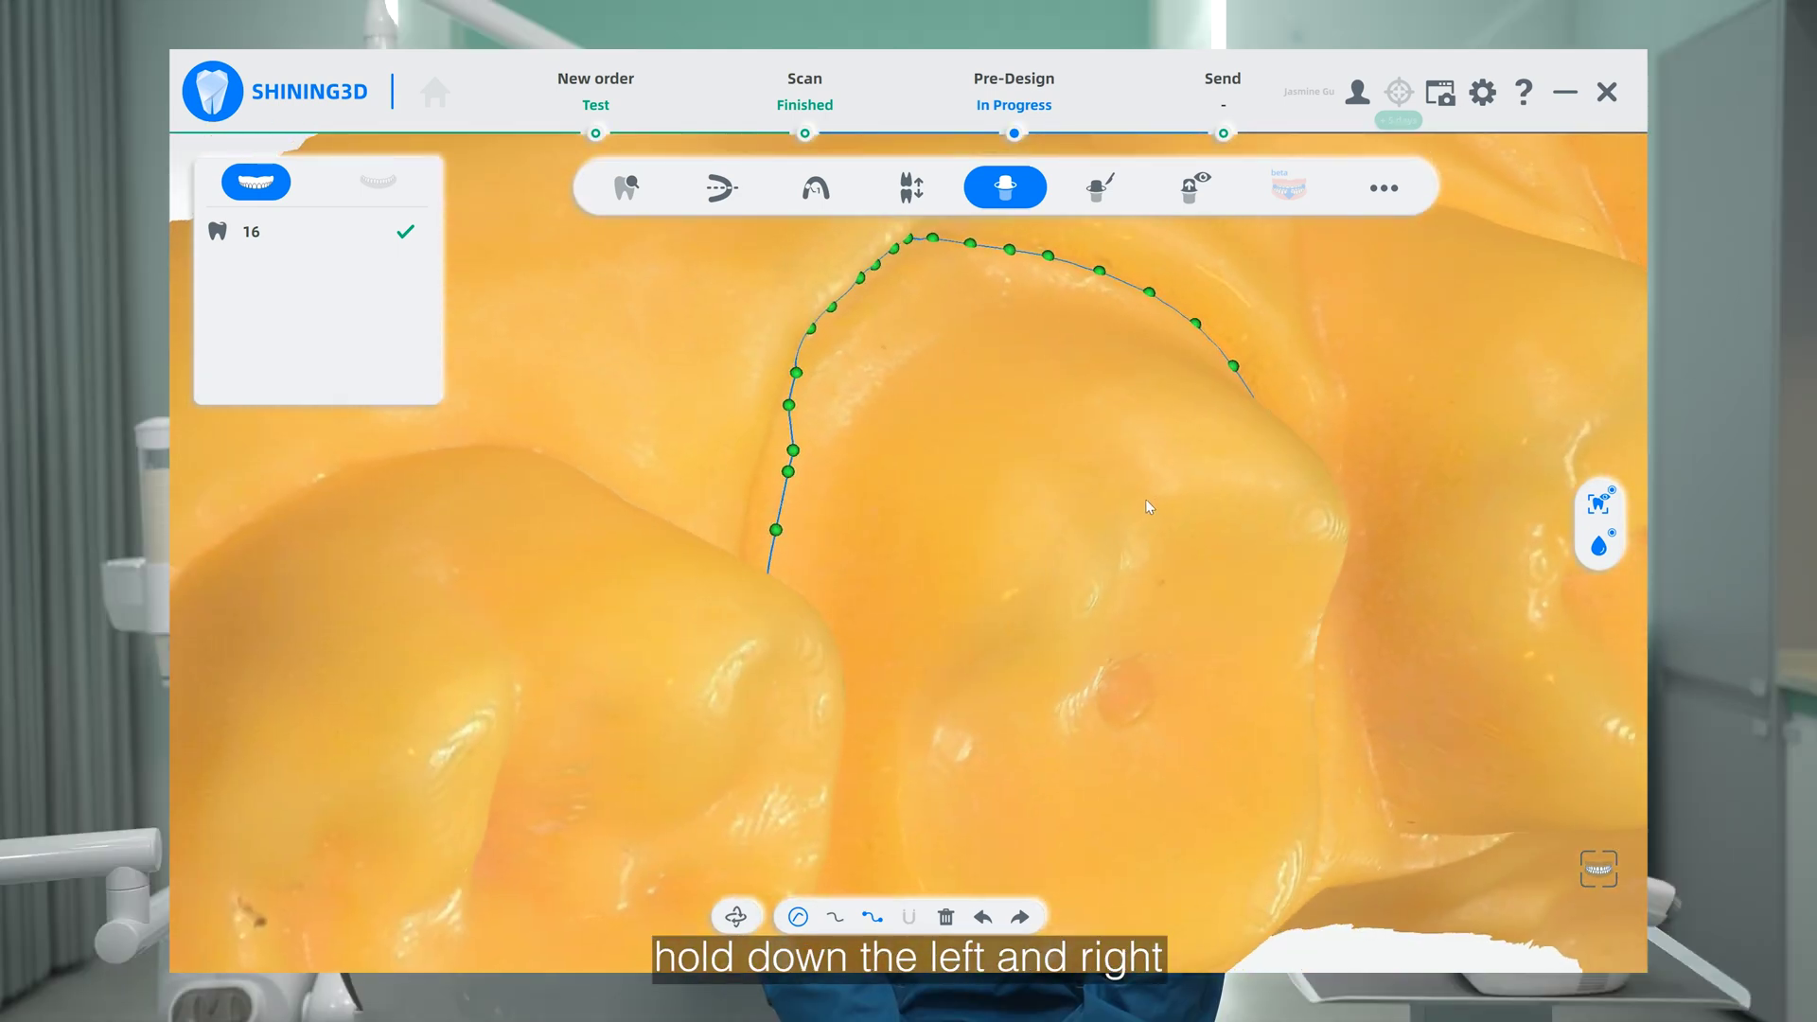
Redraw the palatal stretch of tooth 16's margin line freehand as a smooth curve with the manual drawing tool.
{"action": "right_click_drag", "start_coordinate": [1145, 499], "coordinate": [598, 382]}
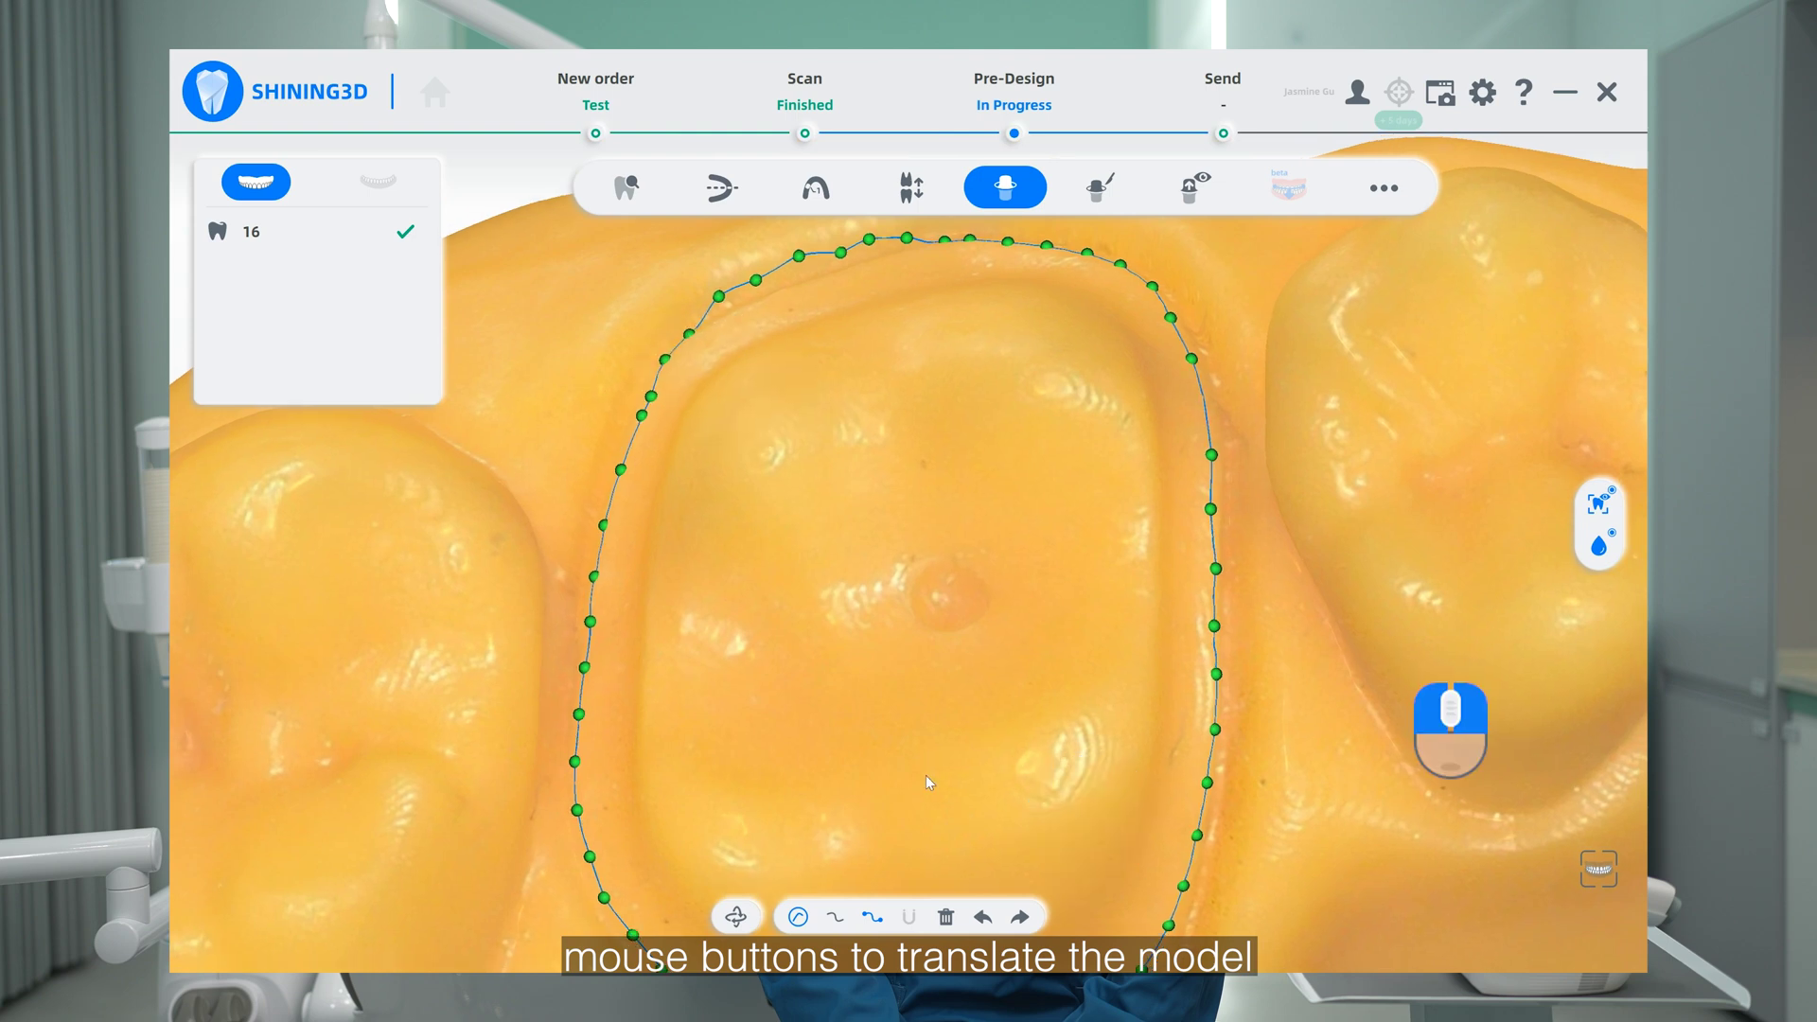
{"action": "mouse_move", "coordinate": [925, 775]}
{"action": "right_mouse_down"}
{"action": "mouse_move", "coordinate": [837, 599]}
{"action": "mouse_move", "coordinate": [920, 660]}
{"action": "mouse_move", "coordinate": [1024, 695]}
{"action": "mouse_move", "coordinate": [935, 516]}
{"action": "right_mouse_up"}
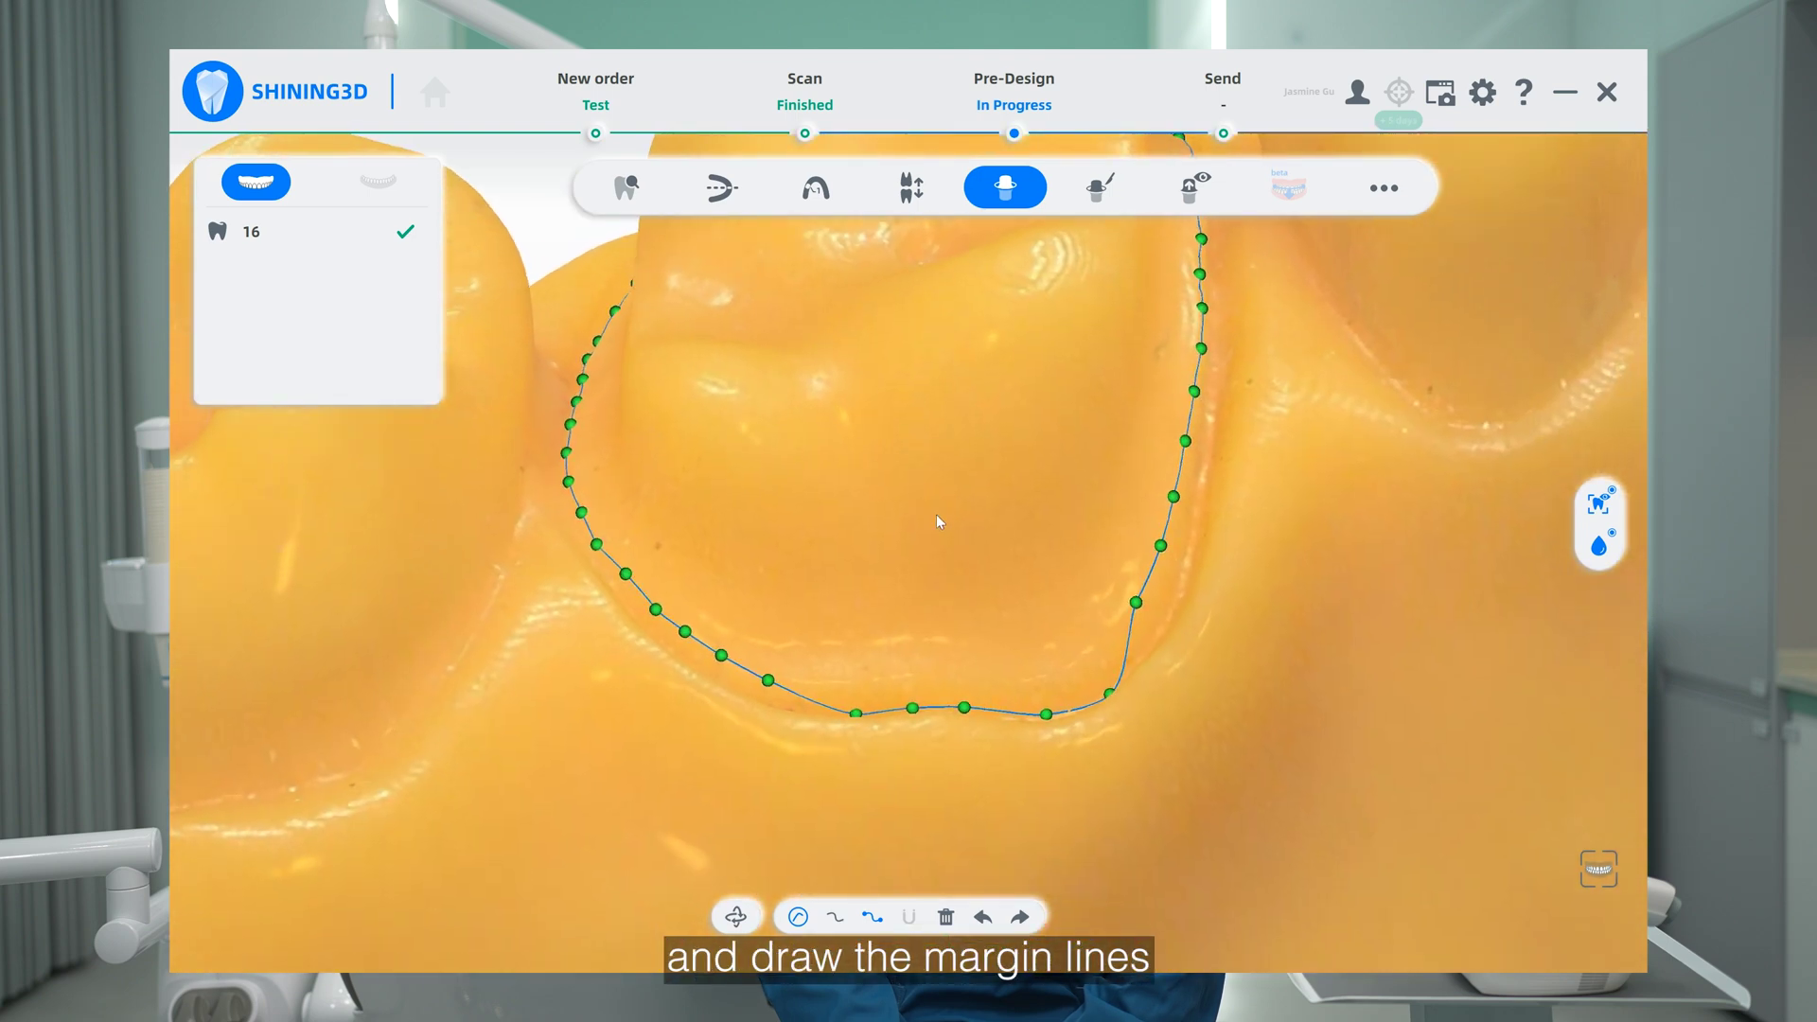
{"action": "left_click", "coordinate": [838, 918]}
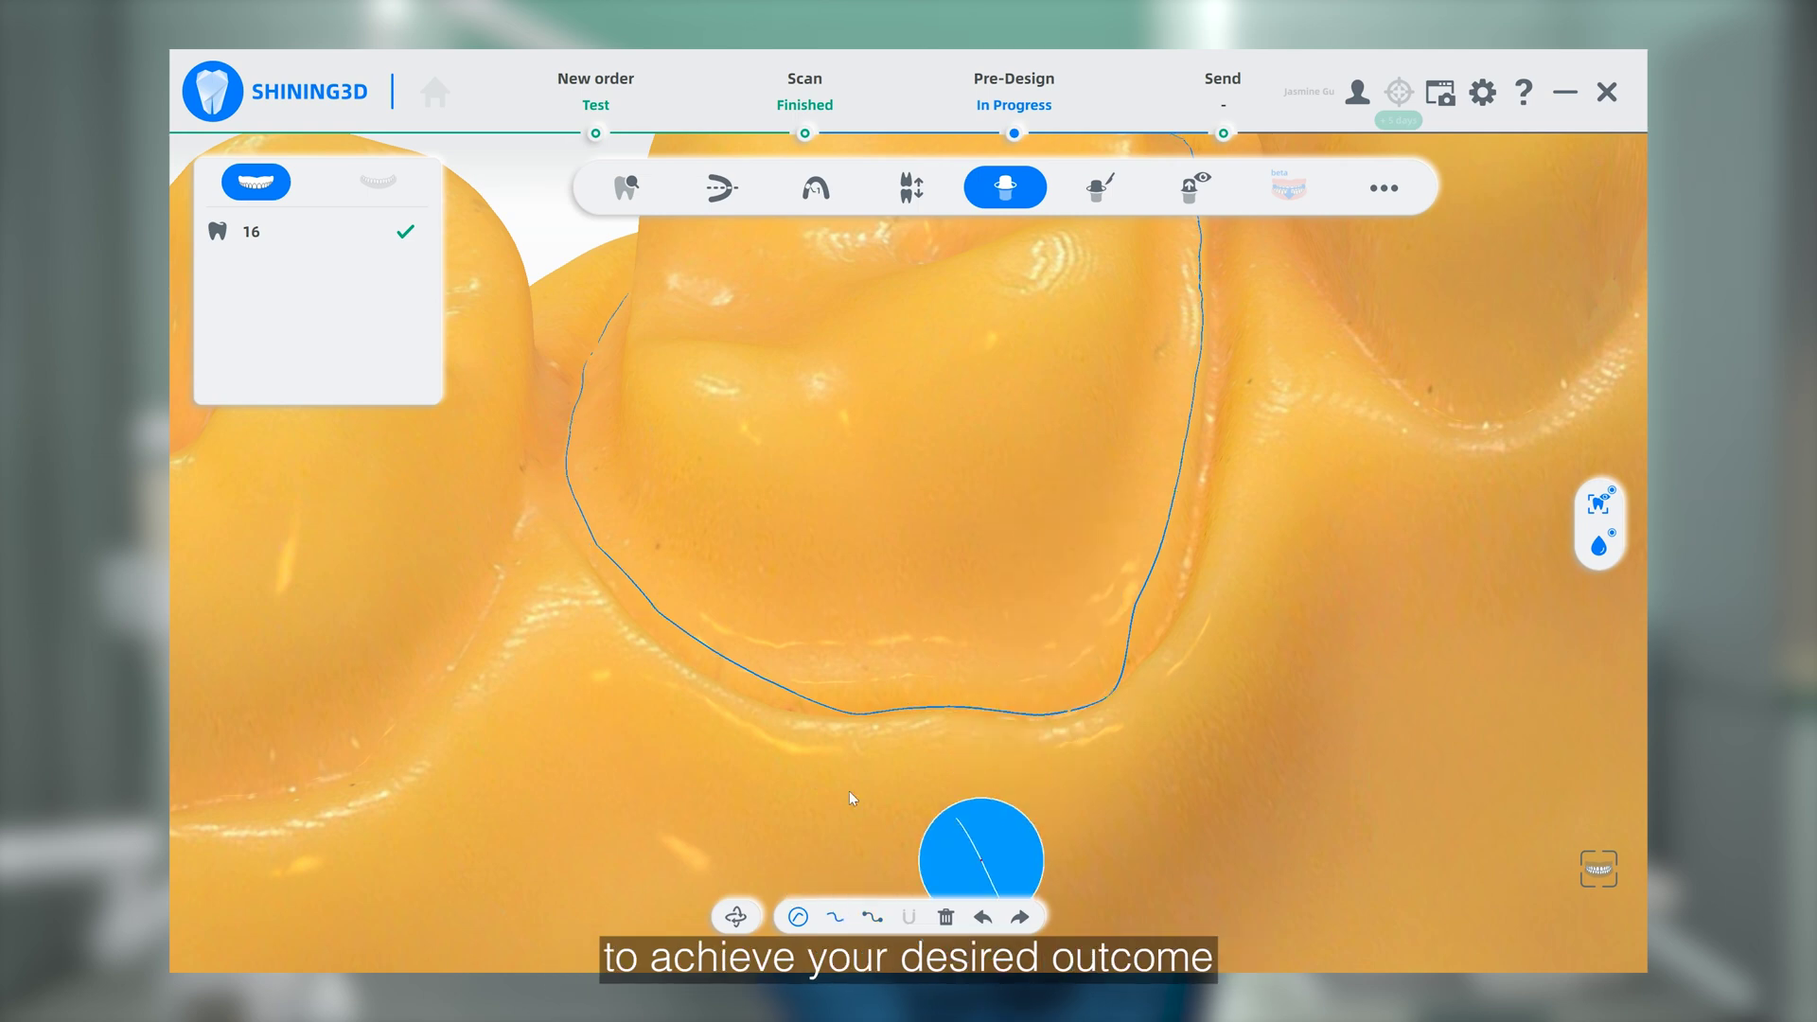
{"action": "mouse_move", "coordinate": [759, 673]}
{"action": "left_mouse_down"}
{"action": "mouse_move", "coordinate": [889, 694]}
{"action": "mouse_move", "coordinate": [1020, 662]}
{"action": "mouse_move", "coordinate": [1133, 602]}
{"action": "left_mouse_up"}
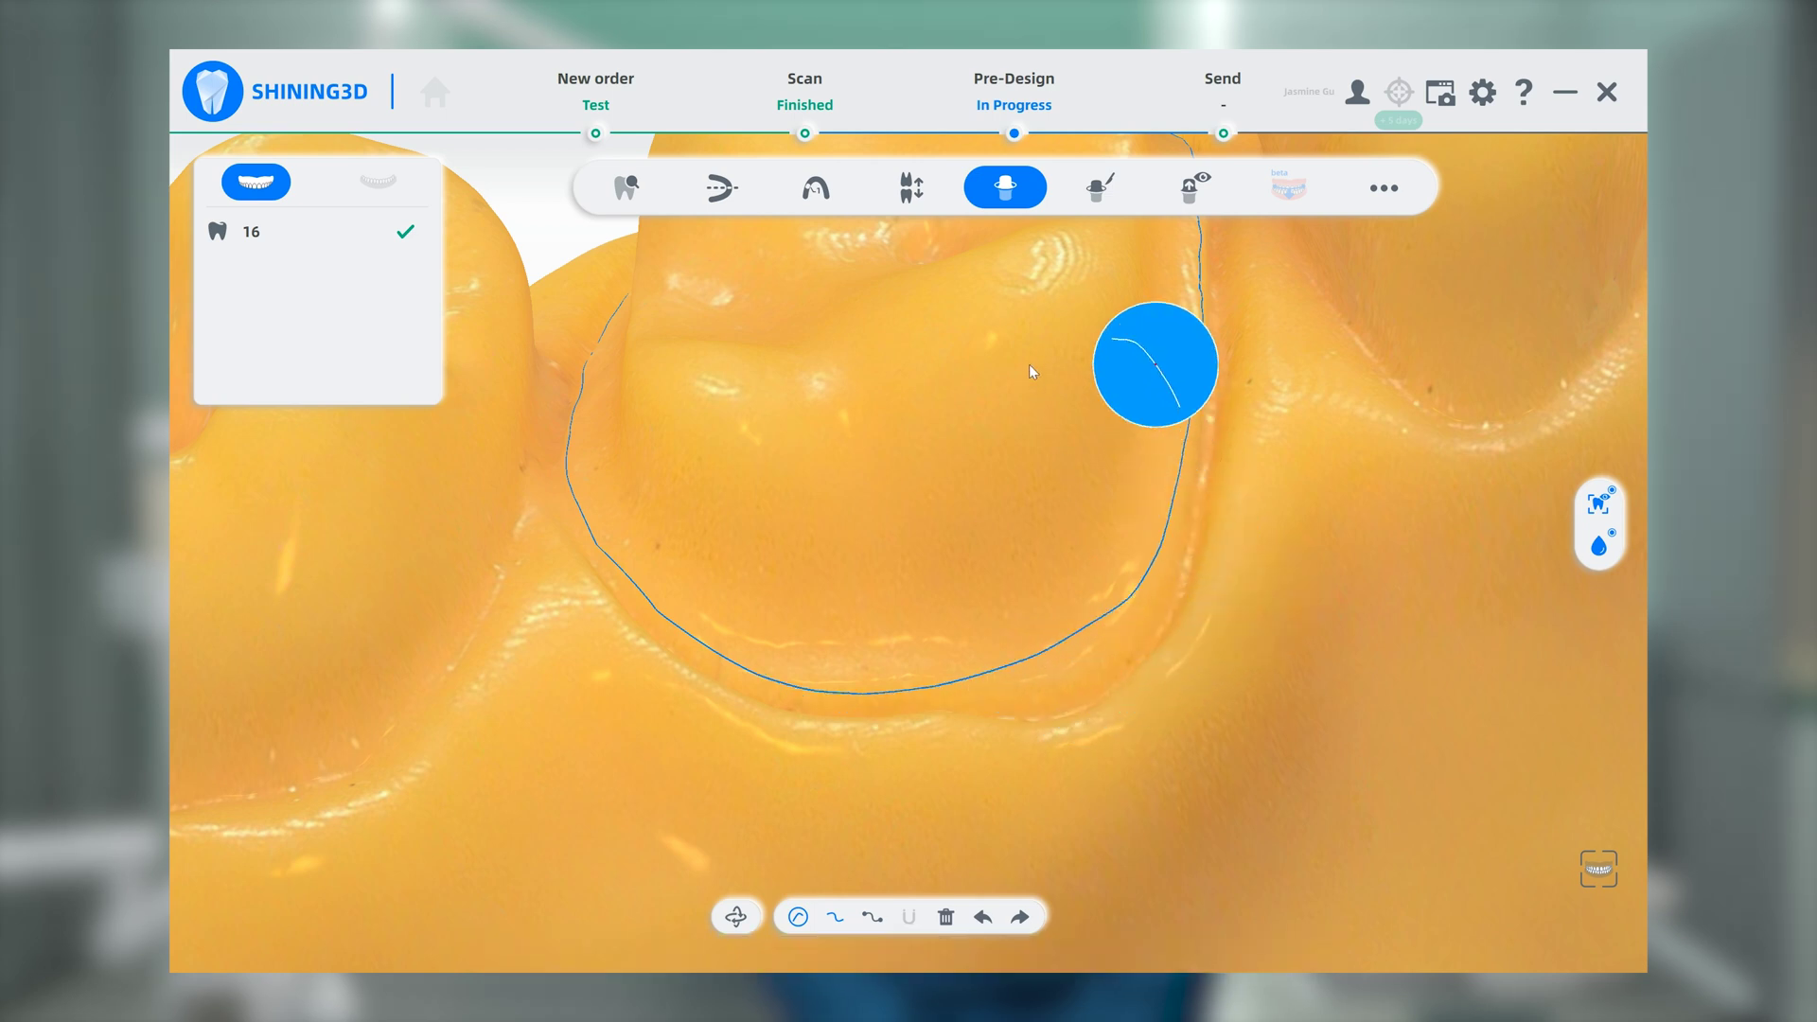
Draw a new freehand line over the cheek-side stretch of the margin, replacing that part of the existing line.
{"action": "right_click_drag", "start_coordinate": [1029, 367], "coordinate": [967, 610]}
{"action": "scroll", "coordinate": [856, 429], "scroll_direction": "up", "scroll_amount": 5}
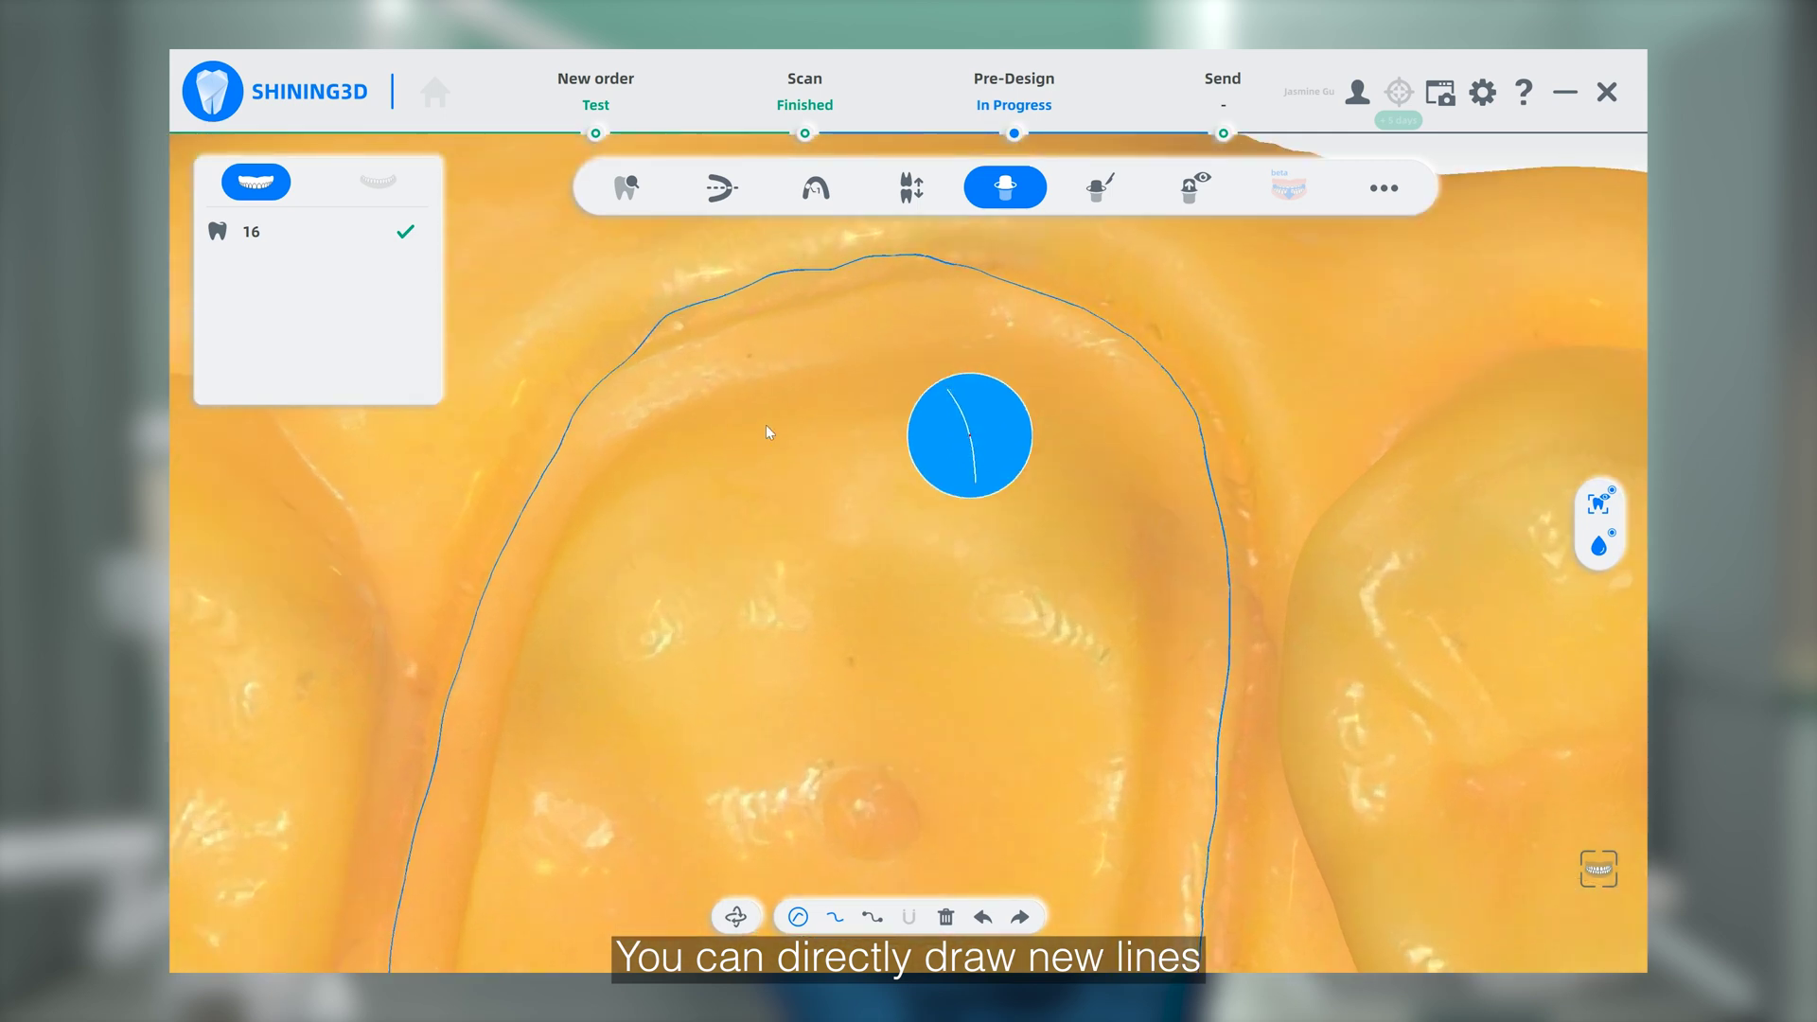
{"action": "mouse_move", "coordinate": [576, 413]}
{"action": "left_mouse_down"}
{"action": "mouse_move", "coordinate": [679, 348]}
{"action": "mouse_move", "coordinate": [888, 292]}
{"action": "mouse_move", "coordinate": [1044, 304]}
{"action": "left_mouse_up"}
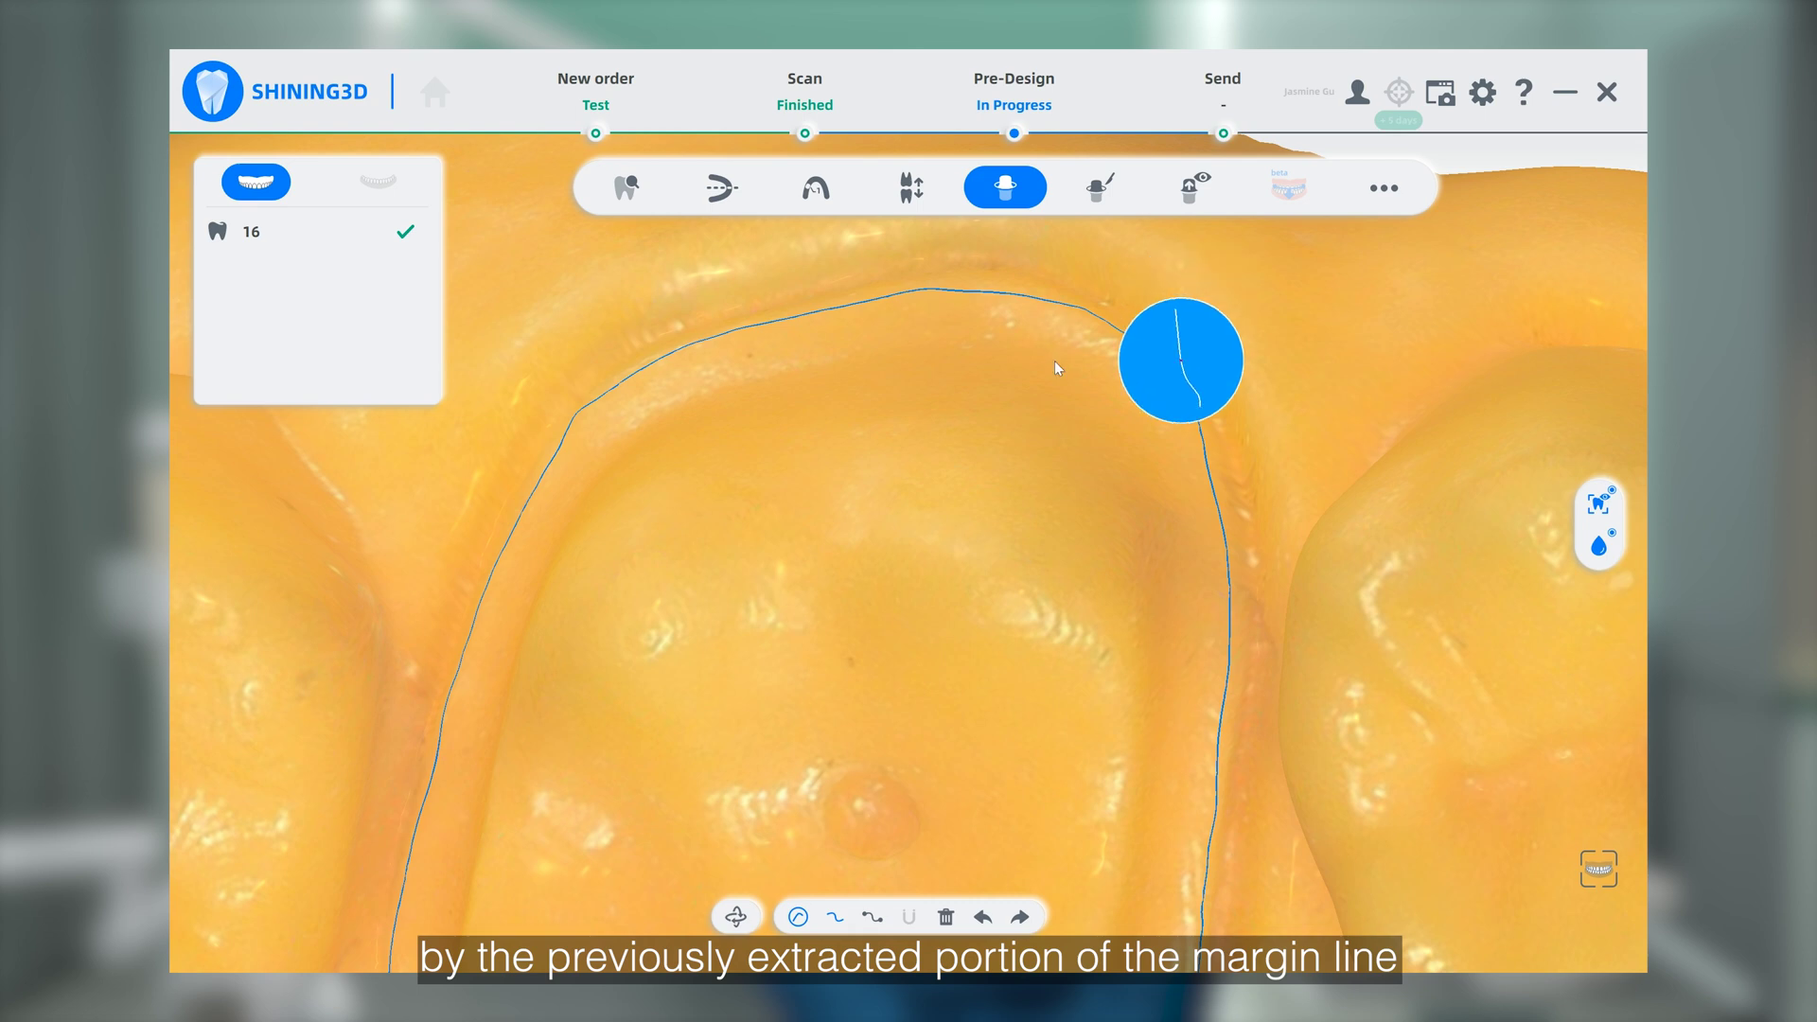
Switch to control point editing and shift a control point on the premolar-facing edge of the margin line.
{"action": "middle_click_drag", "start_coordinate": [1054, 360], "coordinate": [1071, 452]}
{"action": "scroll", "coordinate": [1071, 451], "scroll_direction": "down", "scroll_amount": 3}
{"action": "middle_click_drag", "start_coordinate": [985, 729], "coordinate": [935, 537]}
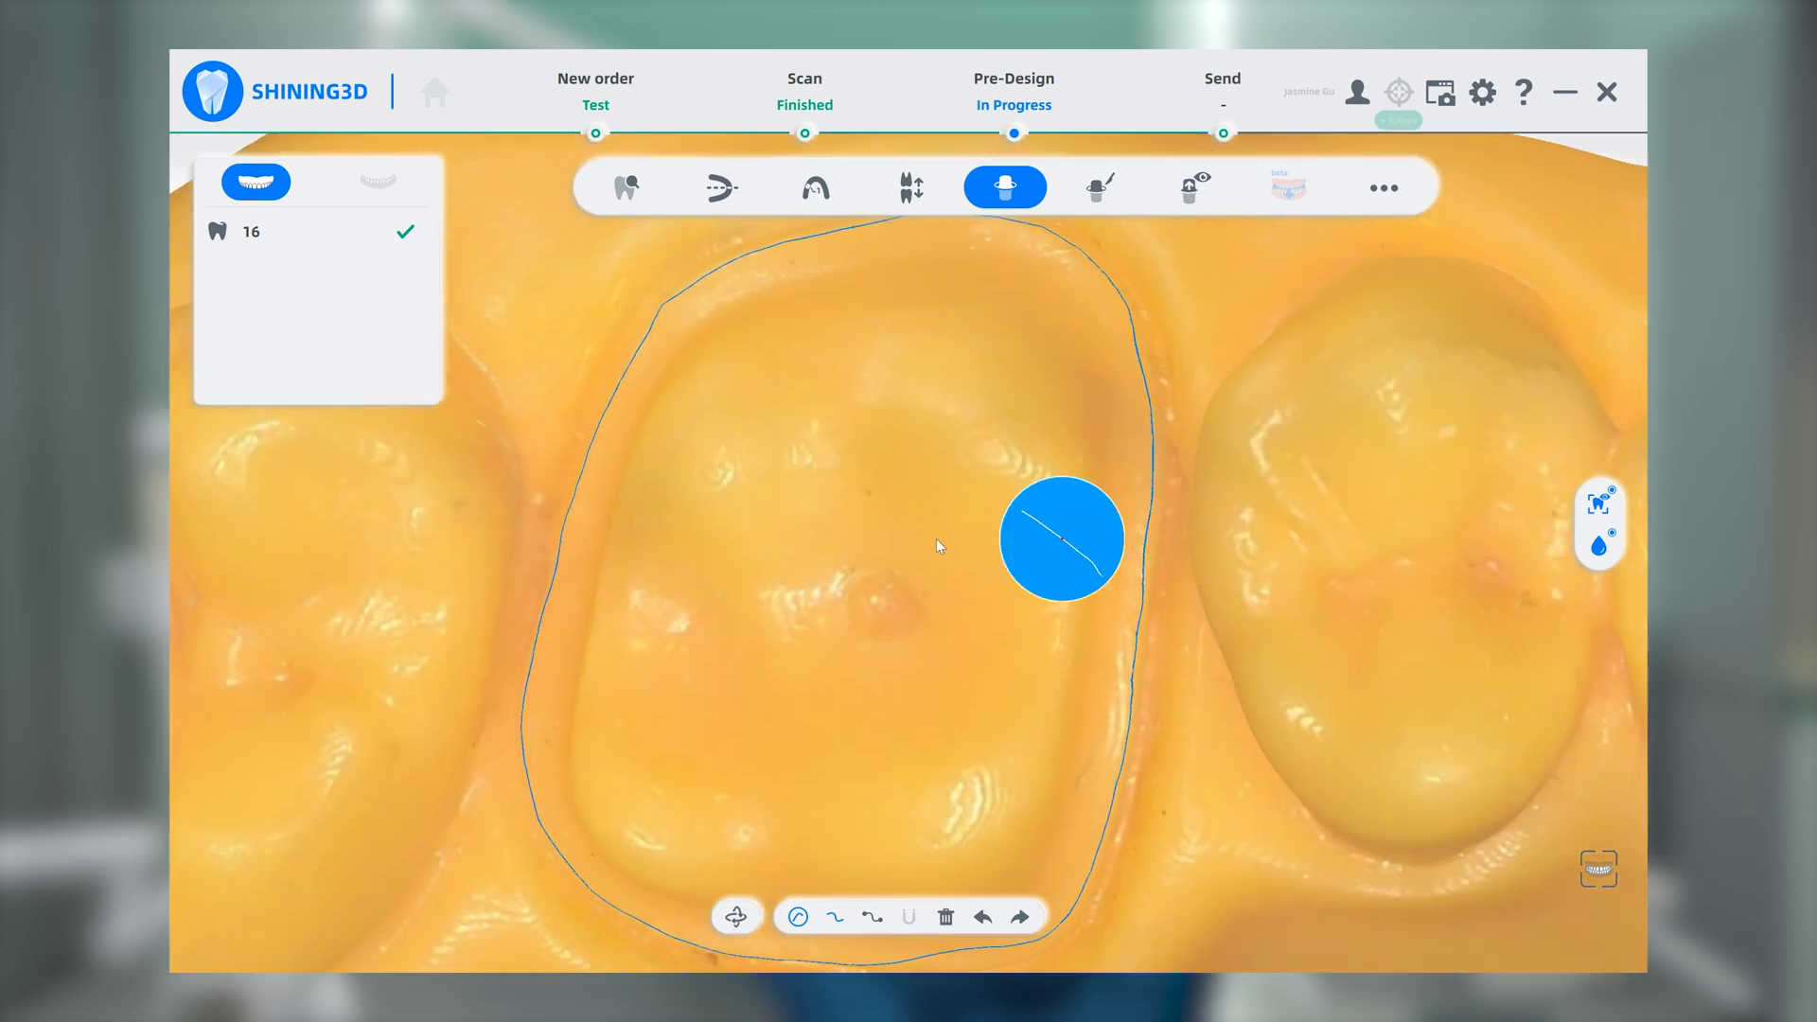
{"action": "scroll", "coordinate": [935, 537], "scroll_direction": "down", "scroll_amount": 3}
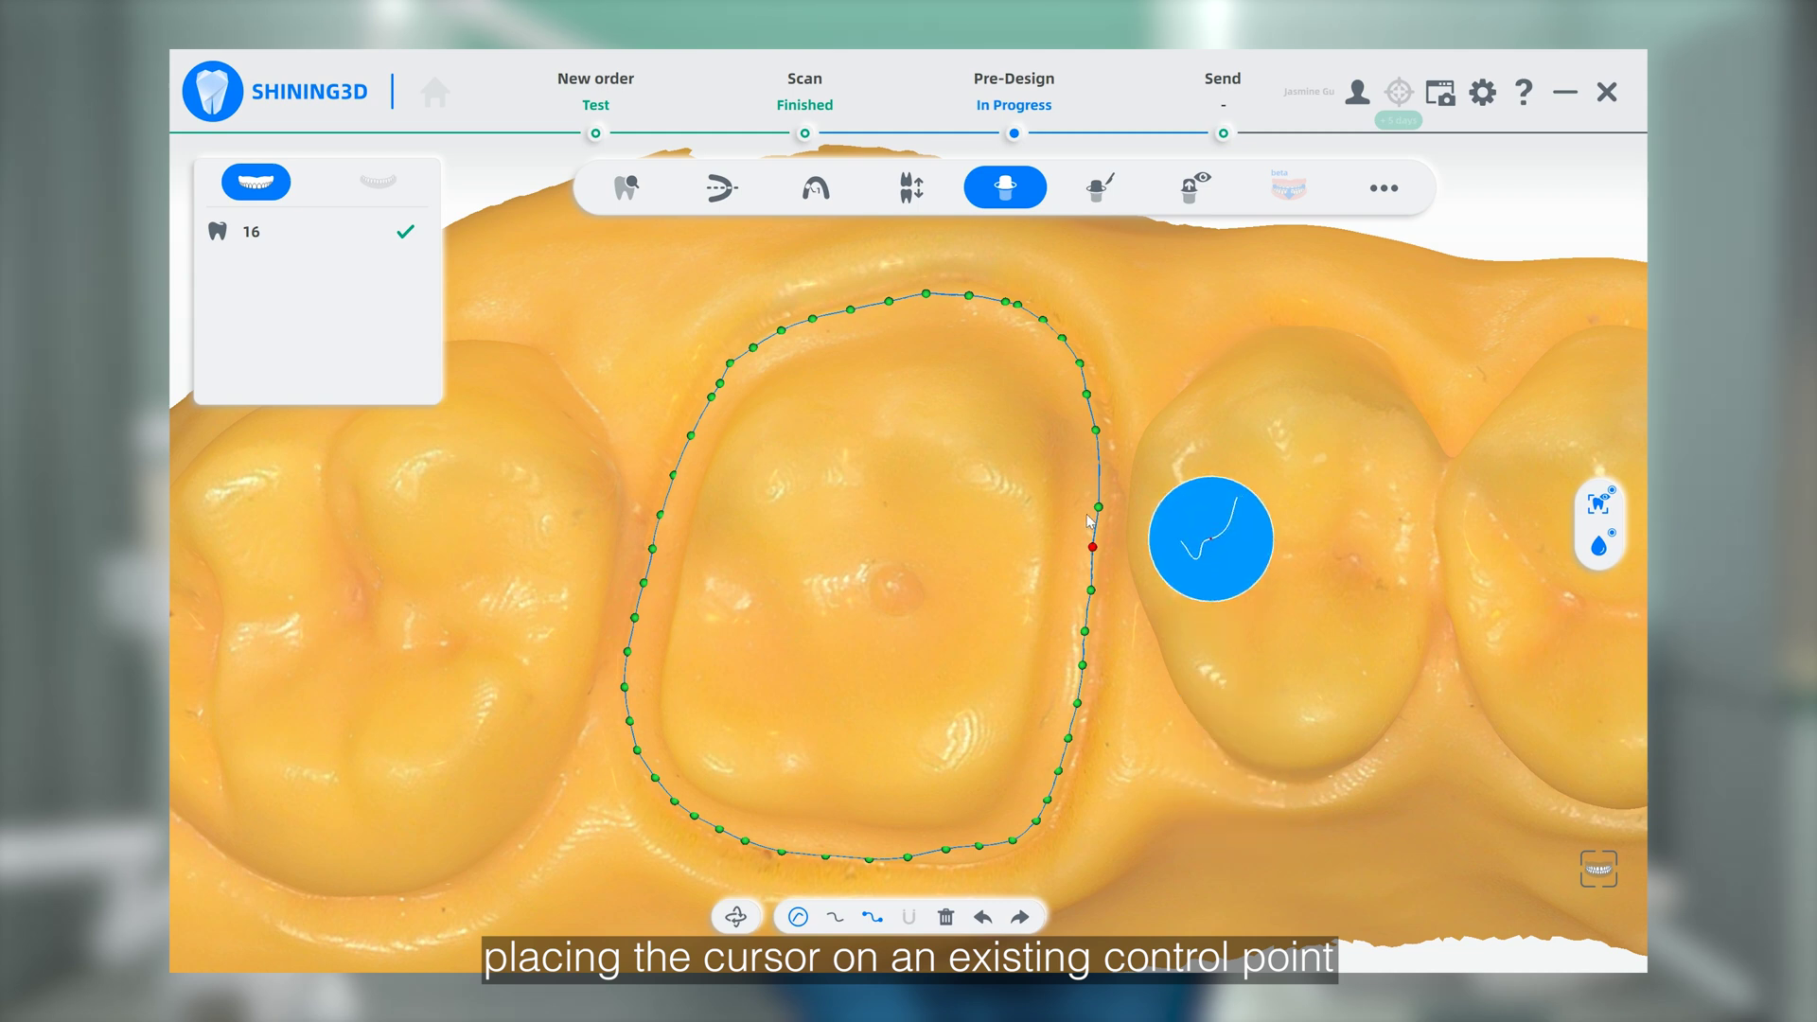
{"action": "mouse_move", "coordinate": [1105, 473]}
{"action": "left_mouse_down"}
{"action": "mouse_move", "coordinate": [1056, 500]}
{"action": "mouse_move", "coordinate": [1103, 496]}
{"action": "left_mouse_up"}
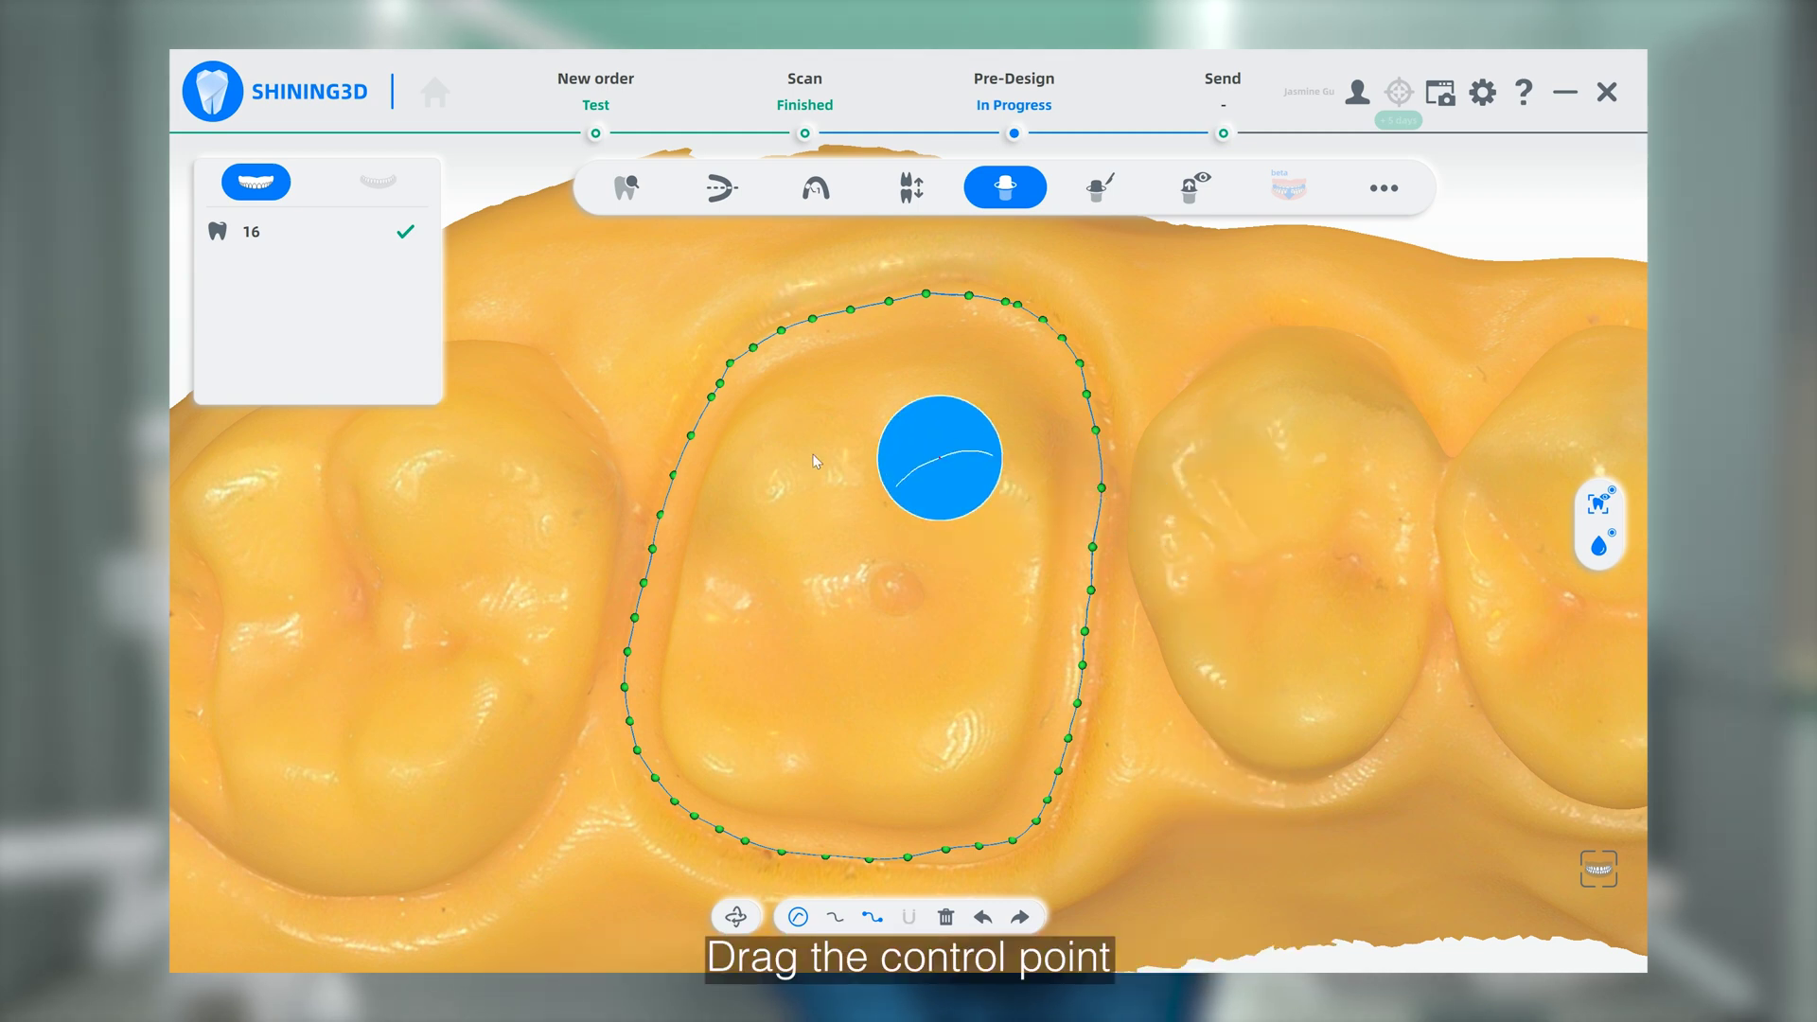
Delete several control points on the margin edge facing the rear molar, and add and reposition new ones along the same stretch.
{"action": "scroll", "coordinate": [804, 444], "scroll_direction": "up", "scroll_amount": 3}
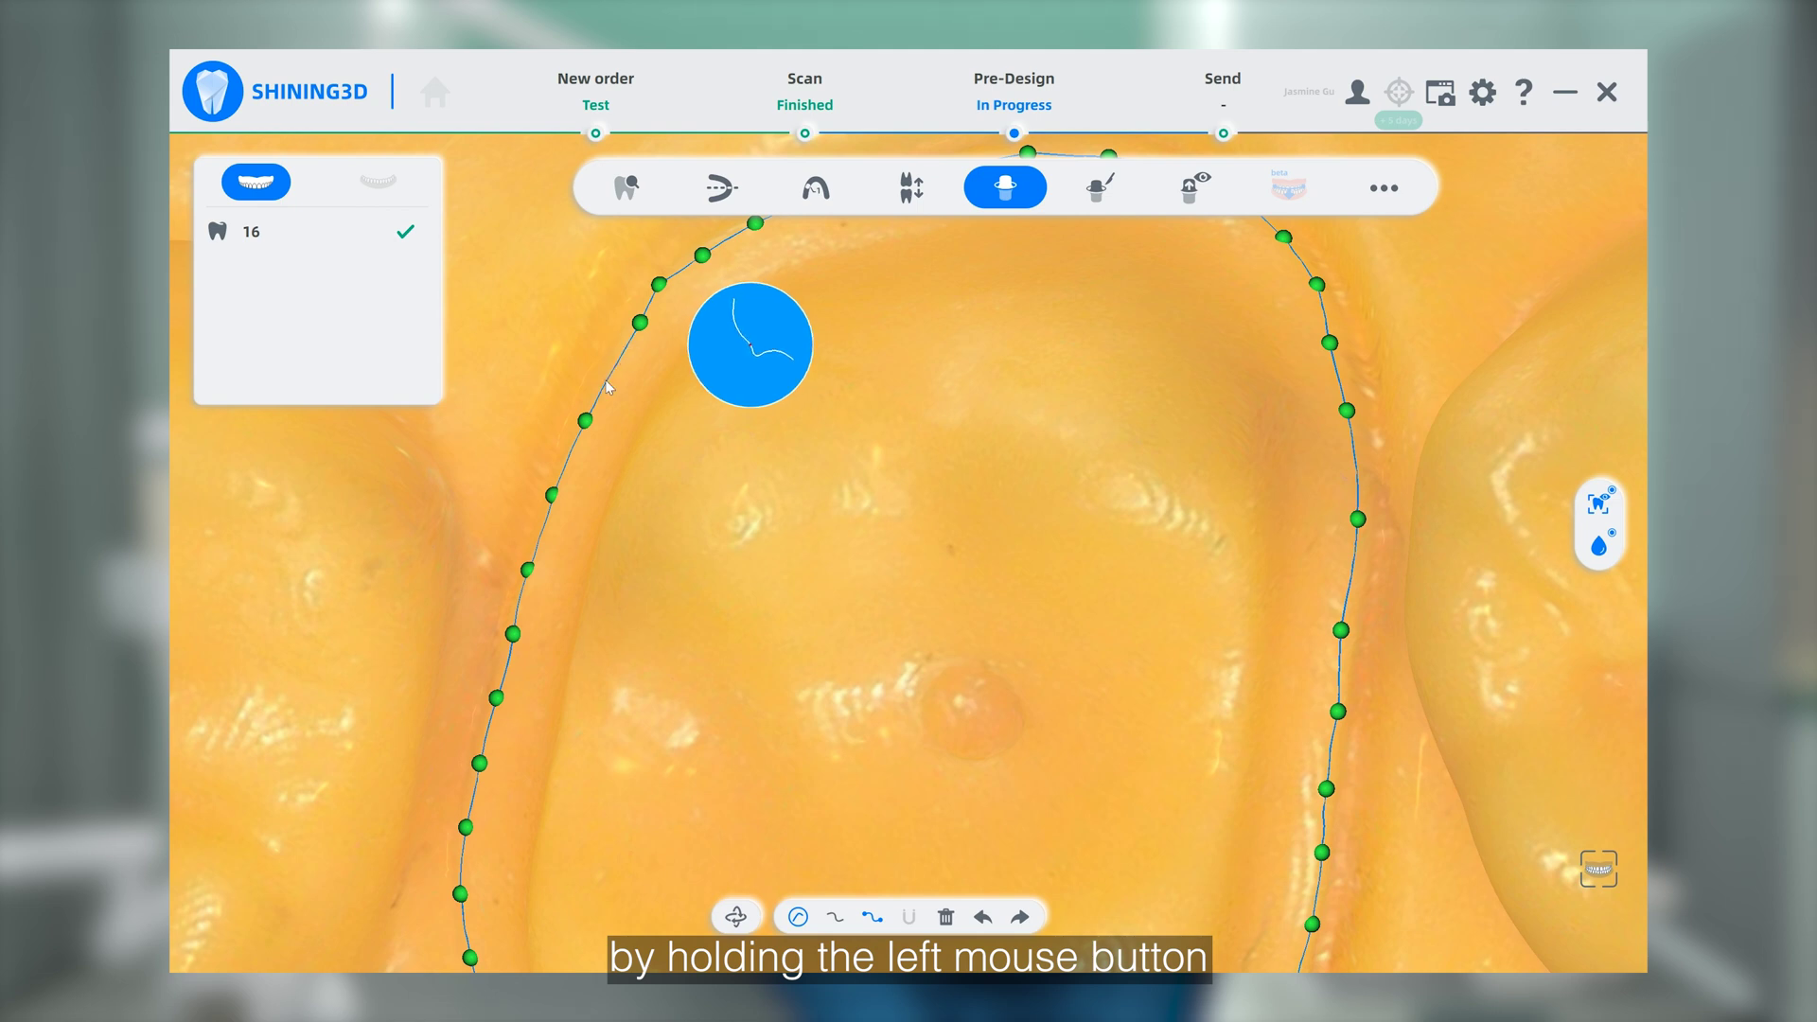
{"action": "right_click", "coordinate": [659, 283]}
{"action": "right_click", "coordinate": [659, 284]}
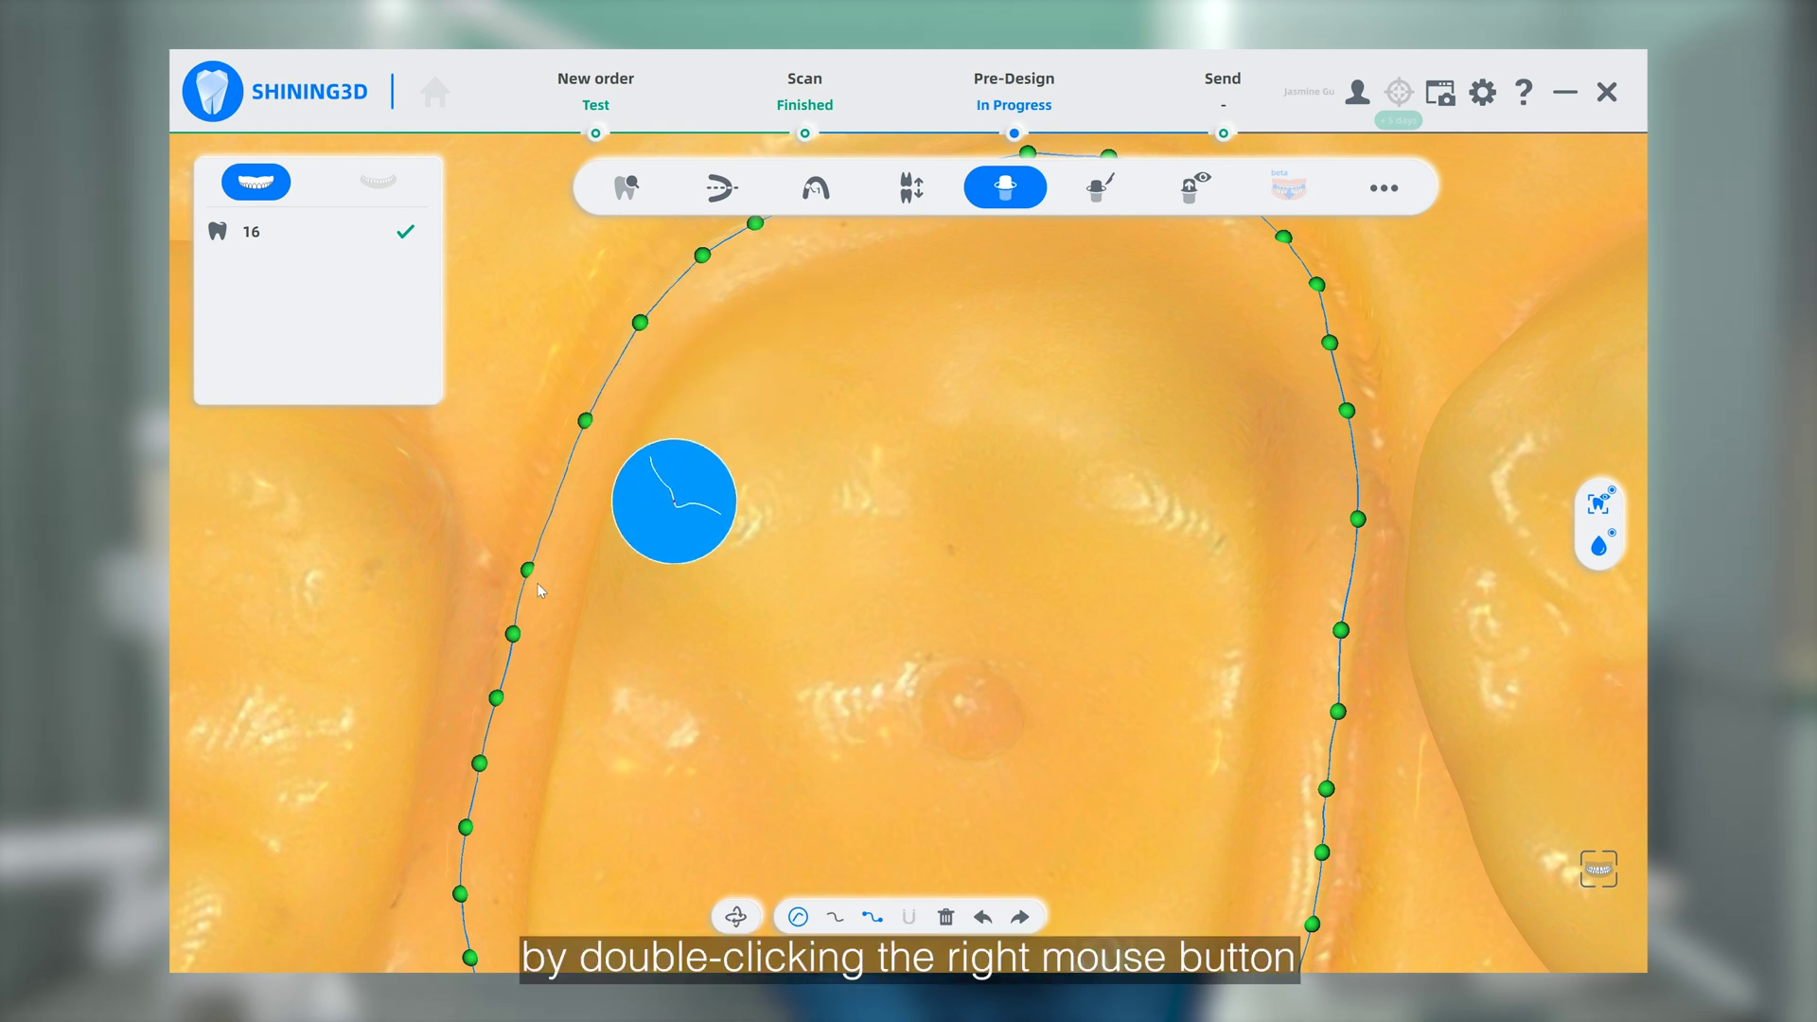
{"action": "right_click", "coordinate": [512, 633]}
{"action": "right_click", "coordinate": [512, 633]}
{"action": "right_click", "coordinate": [480, 763]}
{"action": "right_click", "coordinate": [480, 764]}
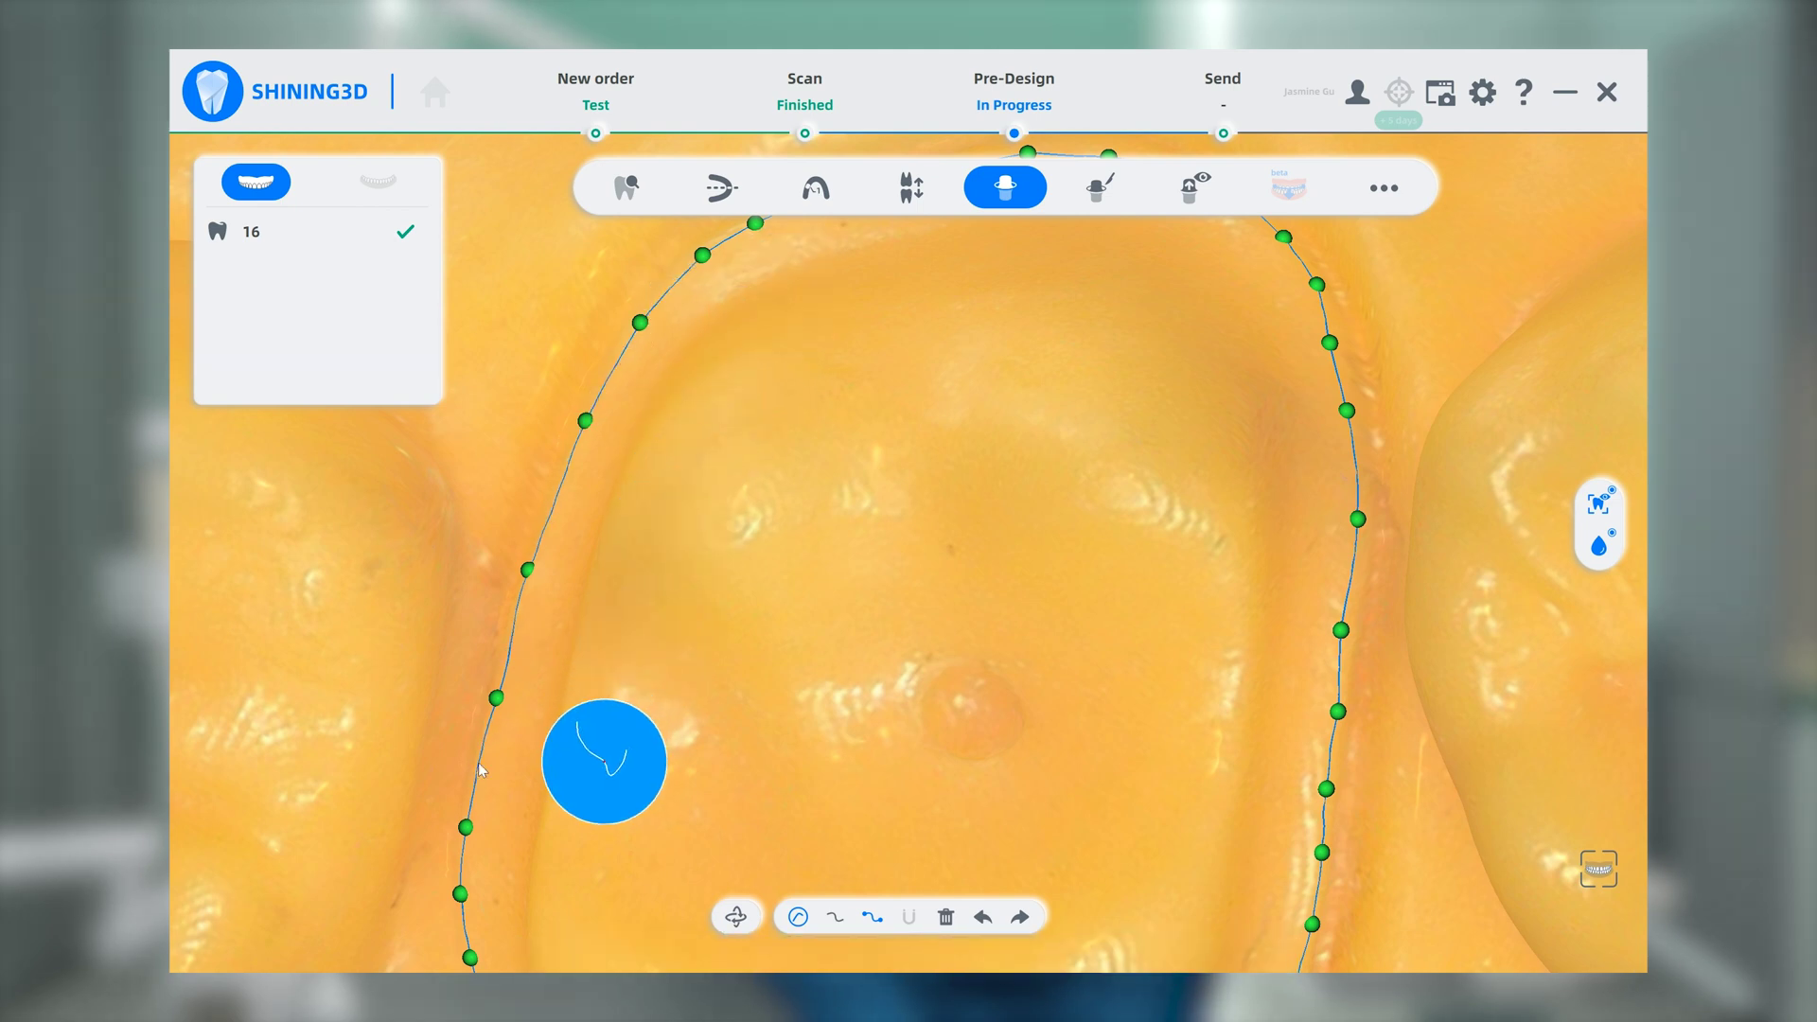
{"action": "left_click_drag", "start_coordinate": [498, 595], "coordinate": [508, 633]}
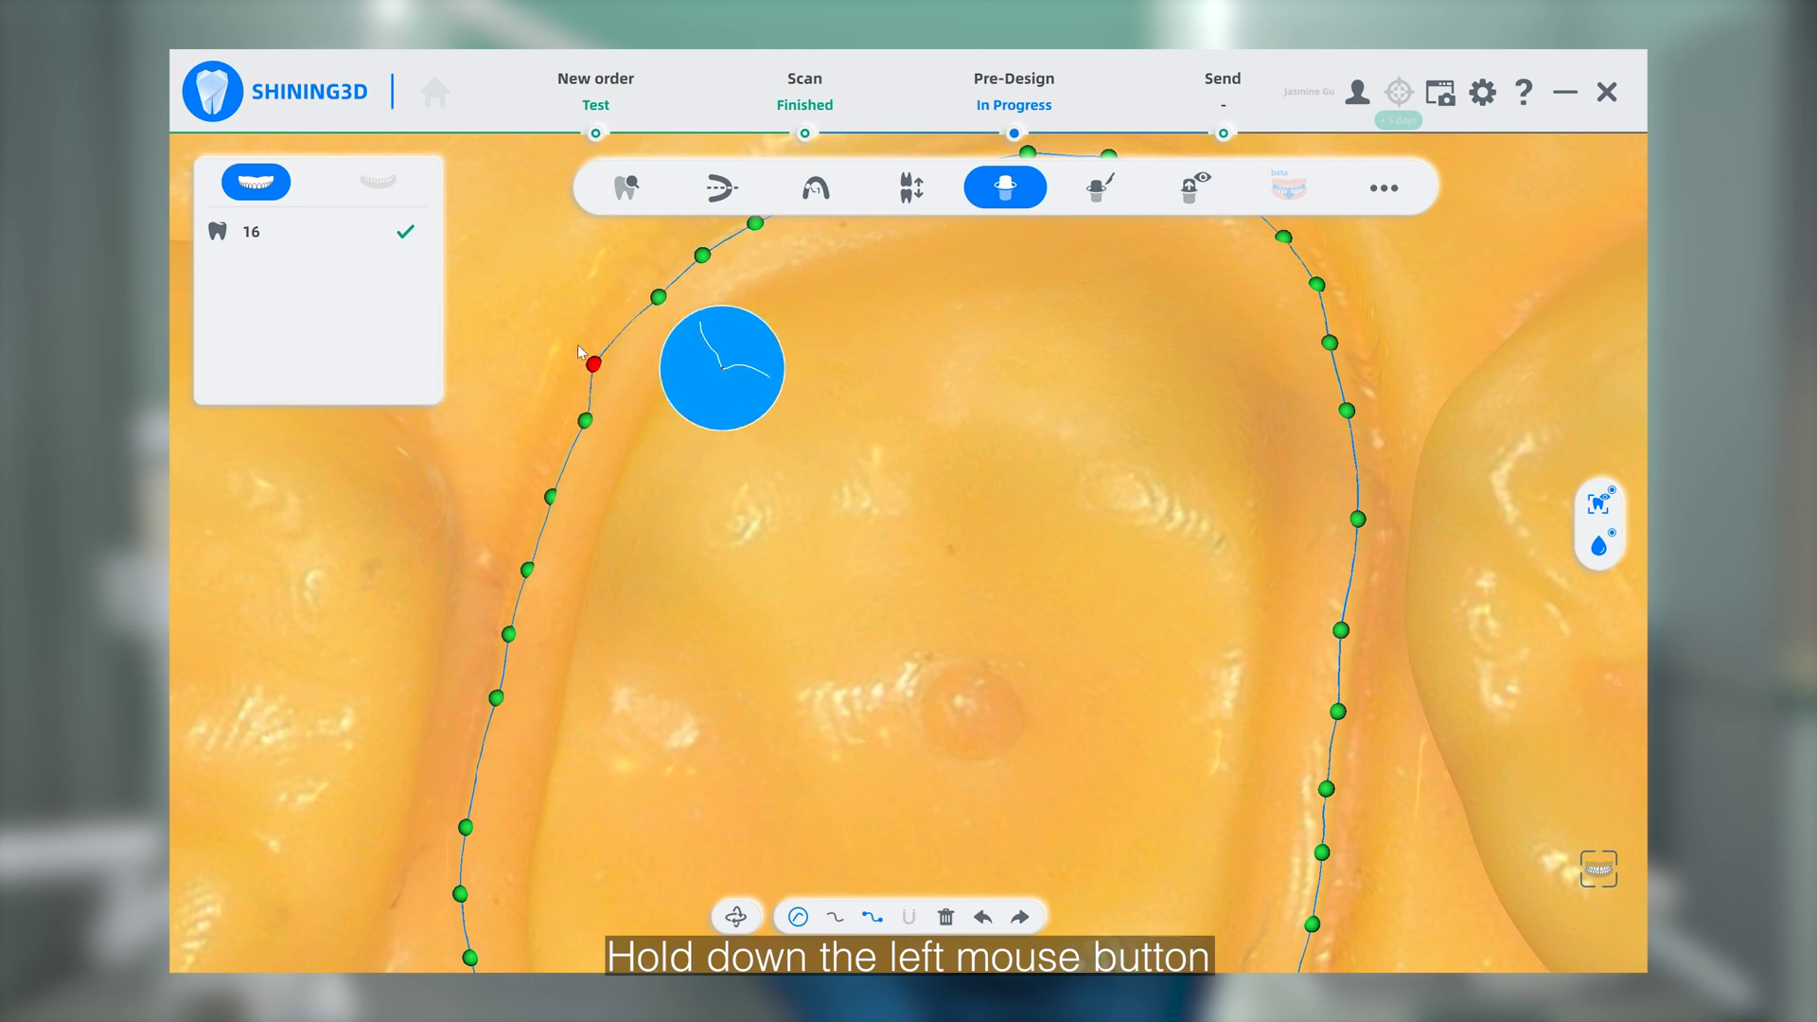
{"action": "mouse_move", "coordinate": [620, 355]}
{"action": "left_mouse_down"}
{"action": "mouse_move", "coordinate": [647, 385]}
{"action": "mouse_move", "coordinate": [621, 365]}
{"action": "left_mouse_up"}
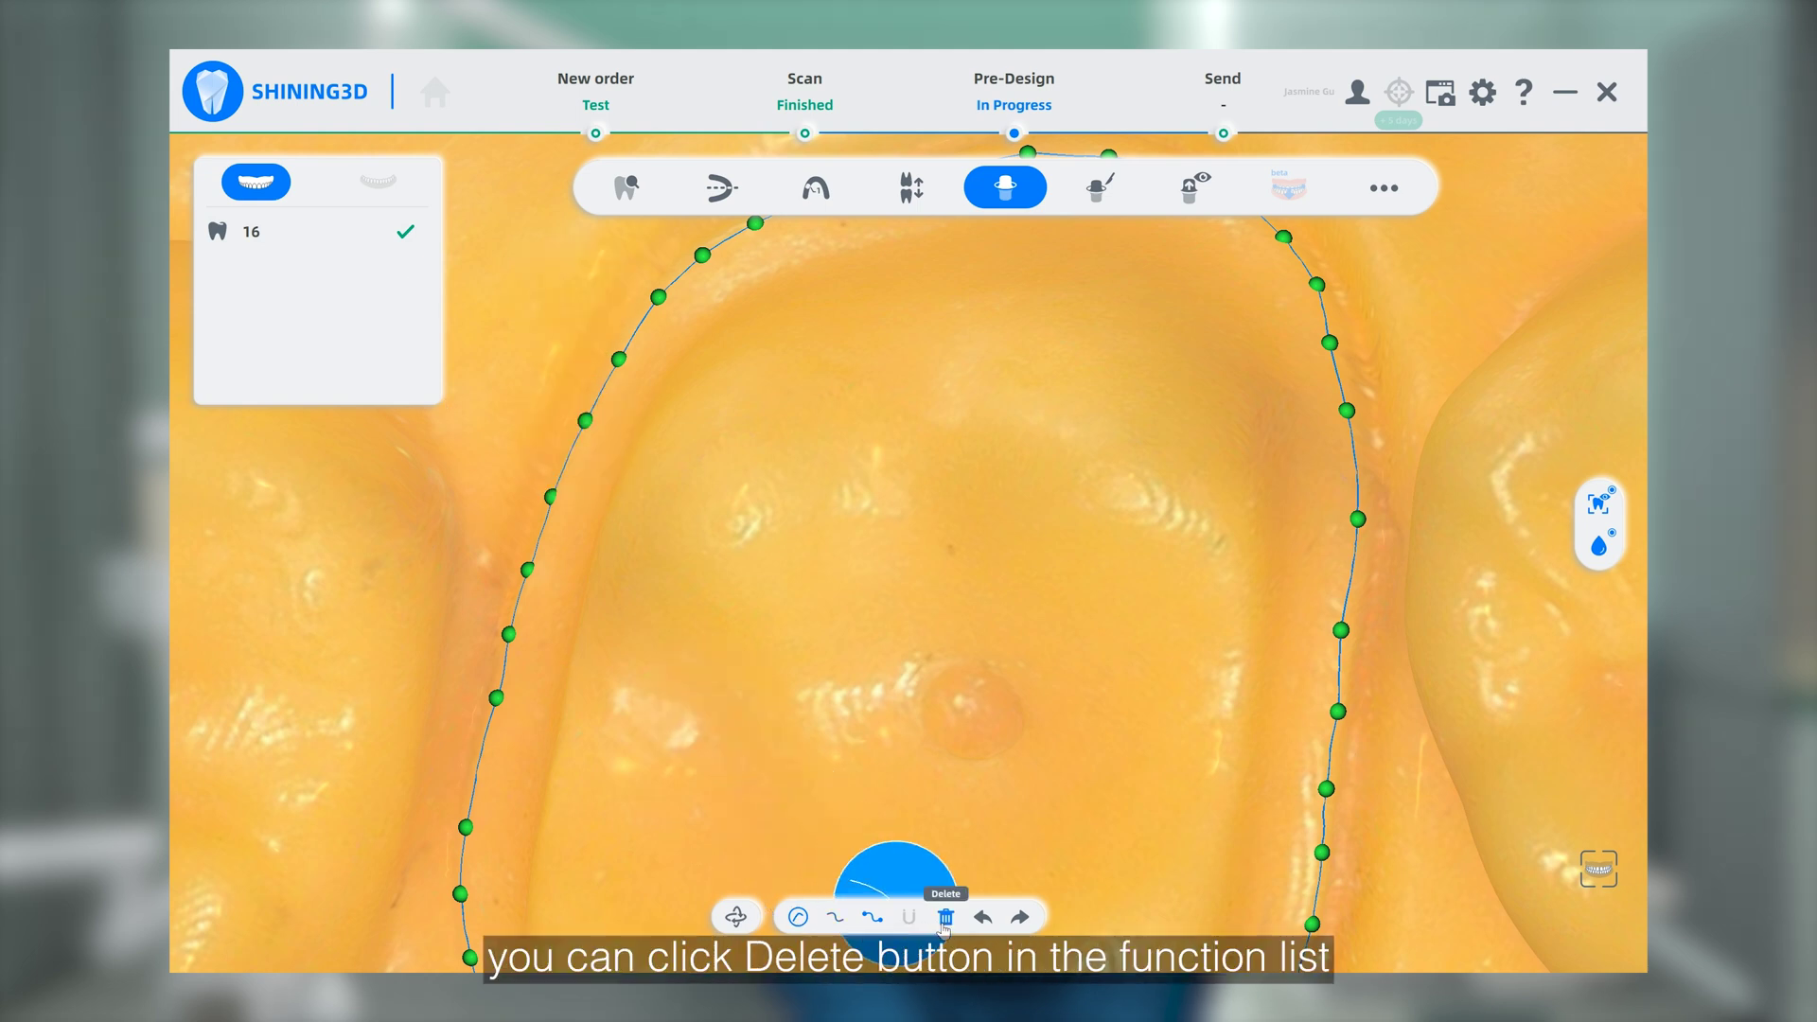
Delete the current margin line of tooth 16.
{"action": "left_click", "coordinate": [946, 918]}
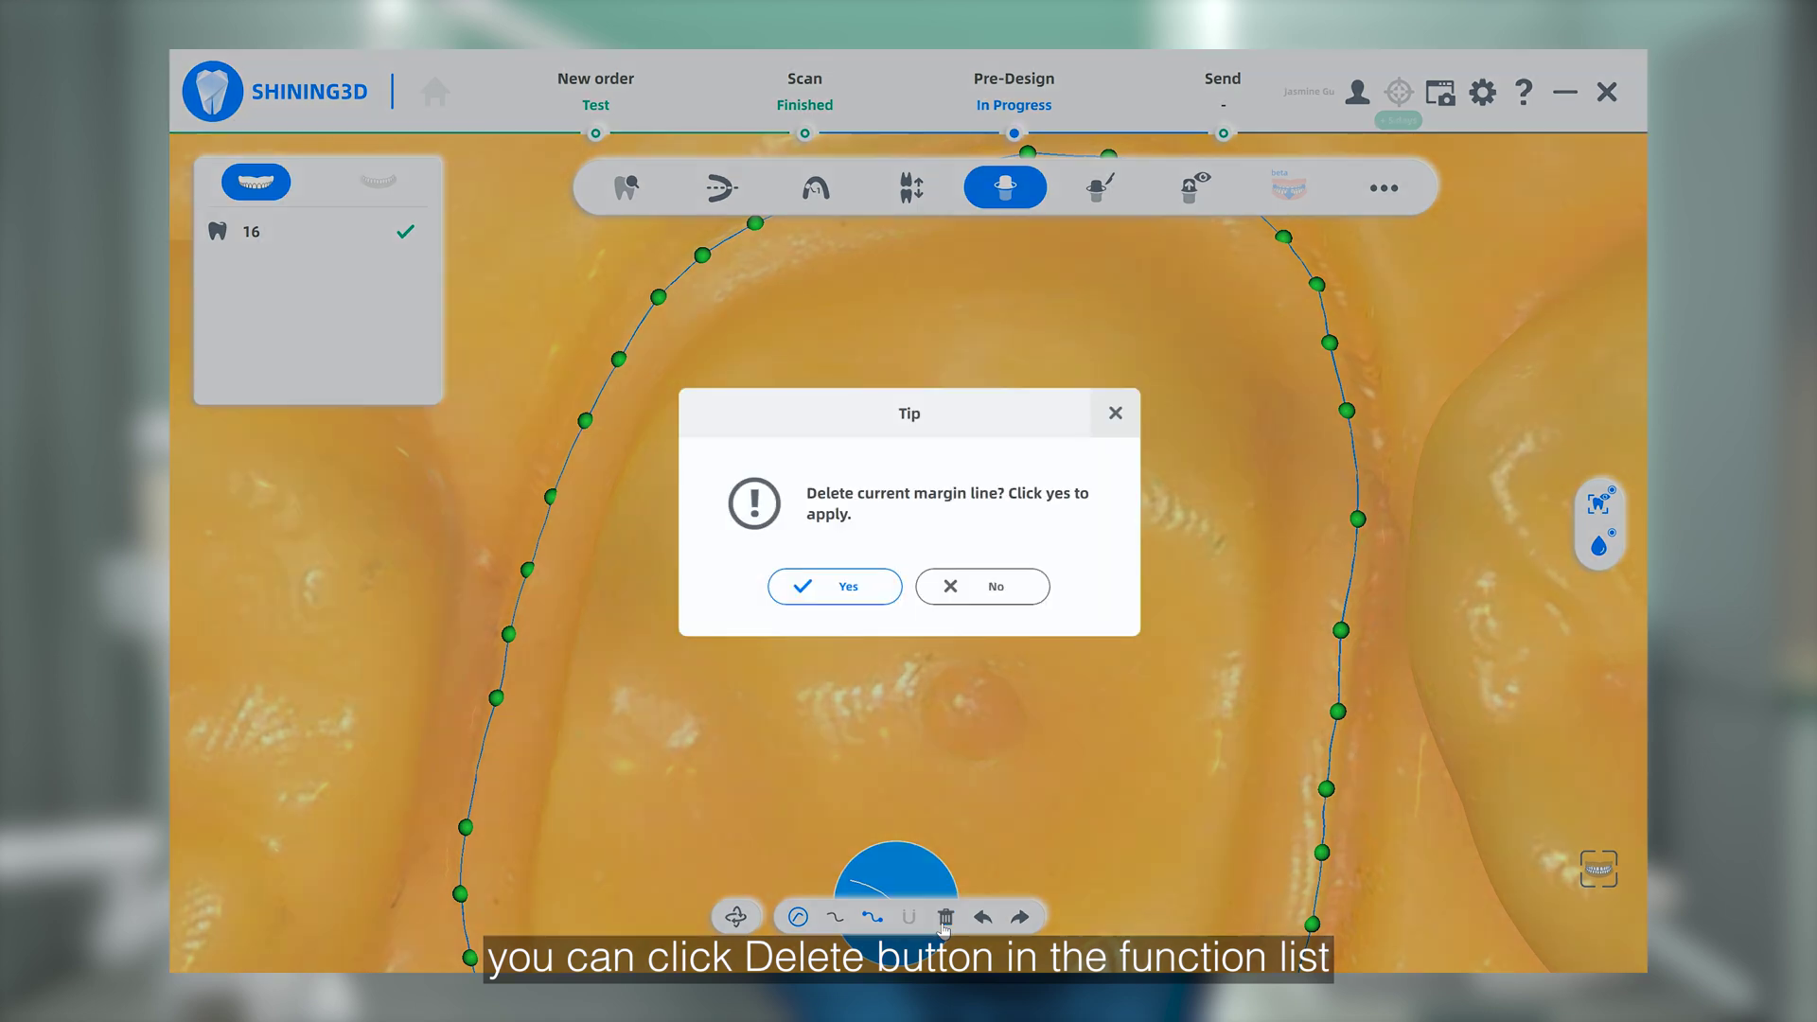